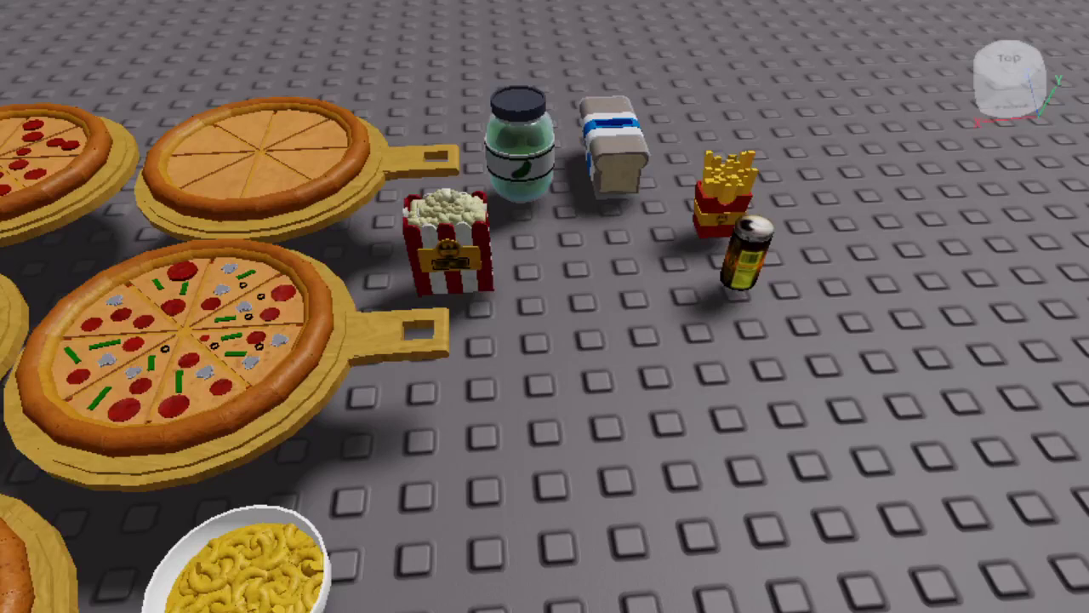
Examine the food models laid out on the baseplate, from the pizzas to the macaroni bowl.
right_drag(736, 503, 735, 504)
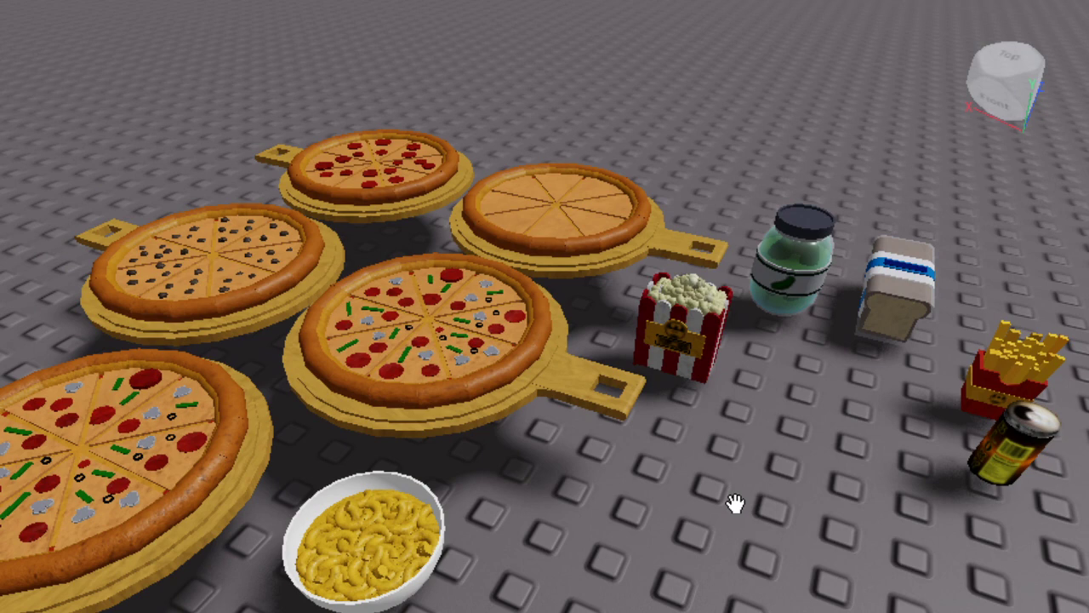
right_drag(655, 460, 837, 474)
scroll(575, 510, down, 3)
right_drag(620, 586, 732, 578)
scroll(732, 578, up, 5)
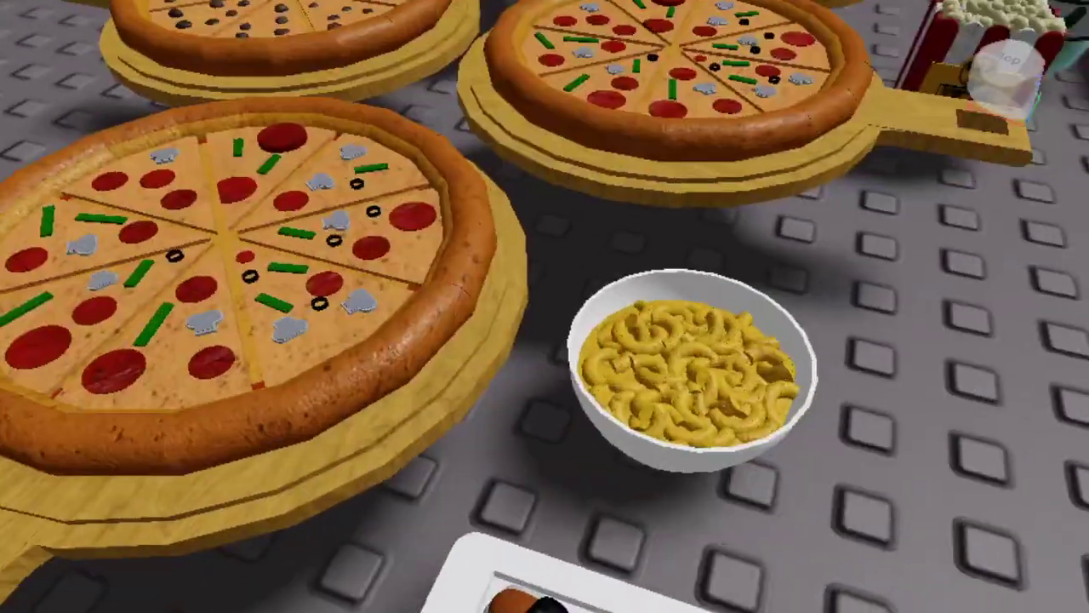
scroll(732, 579, down, 4)
key(d)
scroll(615, 547, up, 5)
Select the macaroni bowl and move it sideways along the X axis, away from the pizzas.
click(616, 547)
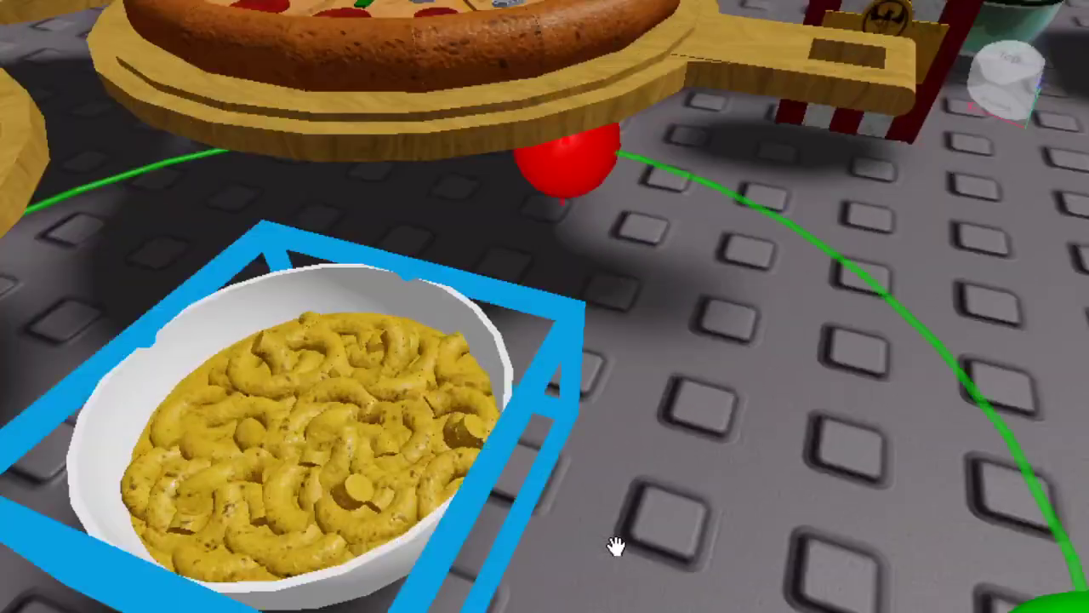
scroll(616, 546, down, 3)
scroll(616, 547, down, 2)
right_drag(616, 547, 731, 545)
key(a)
key(ctrl+2)
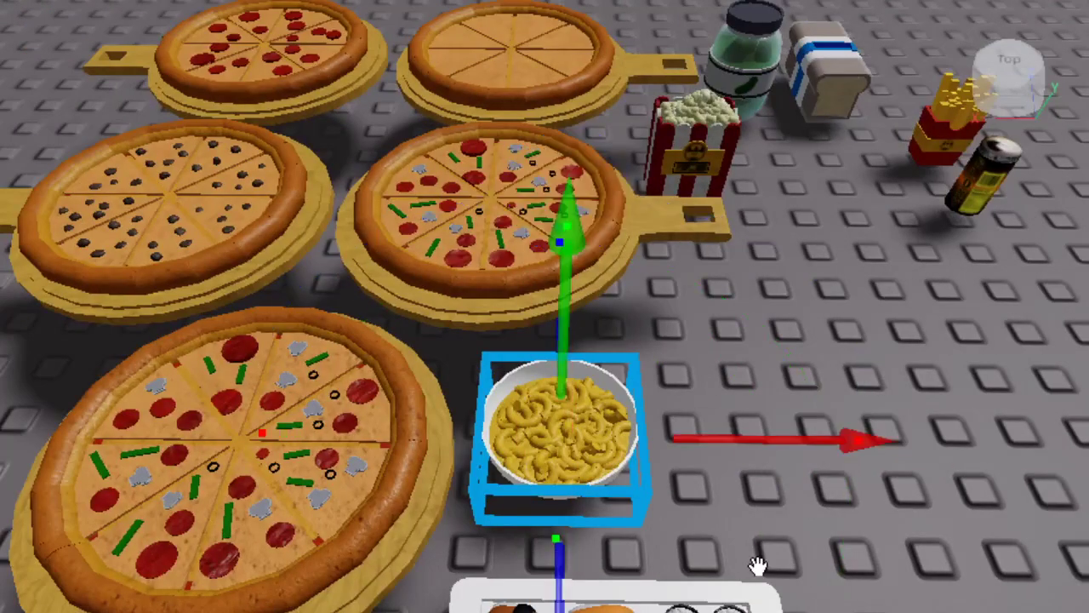
key(d)
drag(855, 554, 955, 556)
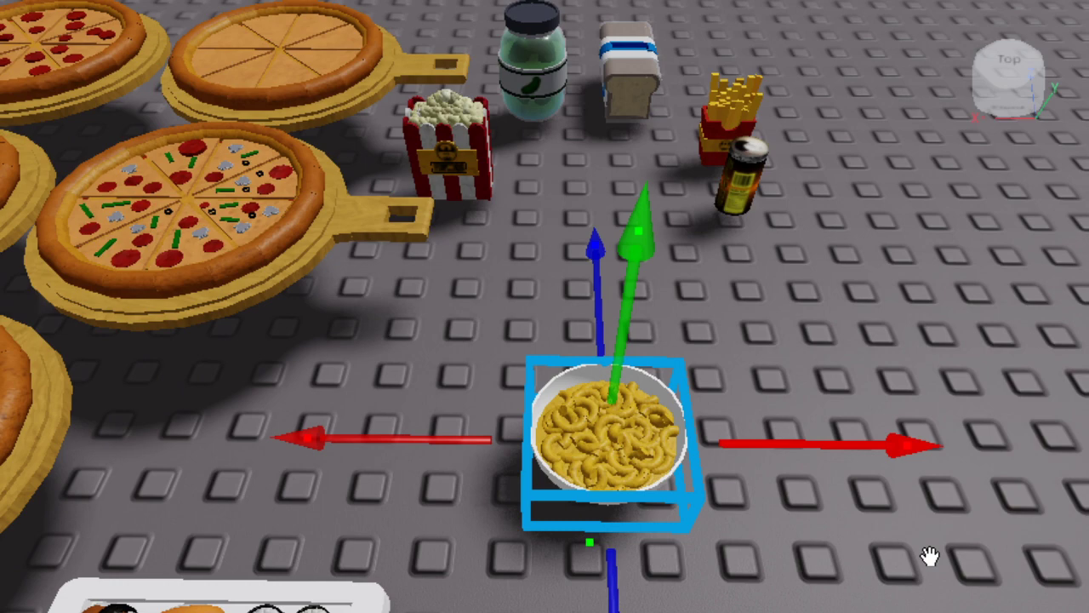
Examine the macaroni bowl up close and from several angles, with and without its selection.
right_drag(772, 511, 768, 499)
key(w)
key(w)
scroll(768, 498, down, 5)
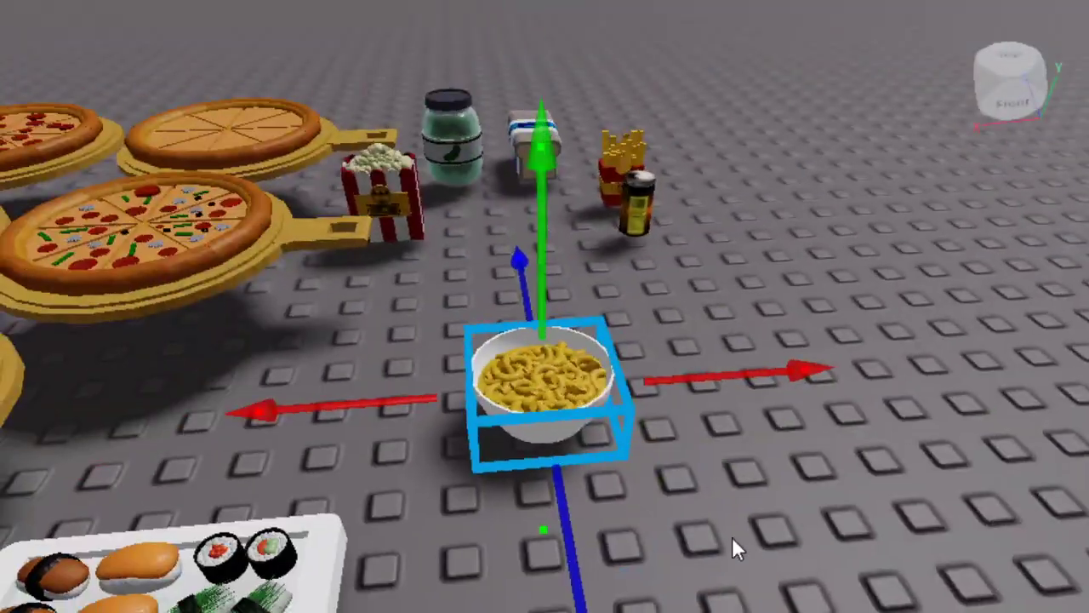
scroll(717, 497, up, 2)
key(d)
drag(611, 452, 687, 441)
key(a)
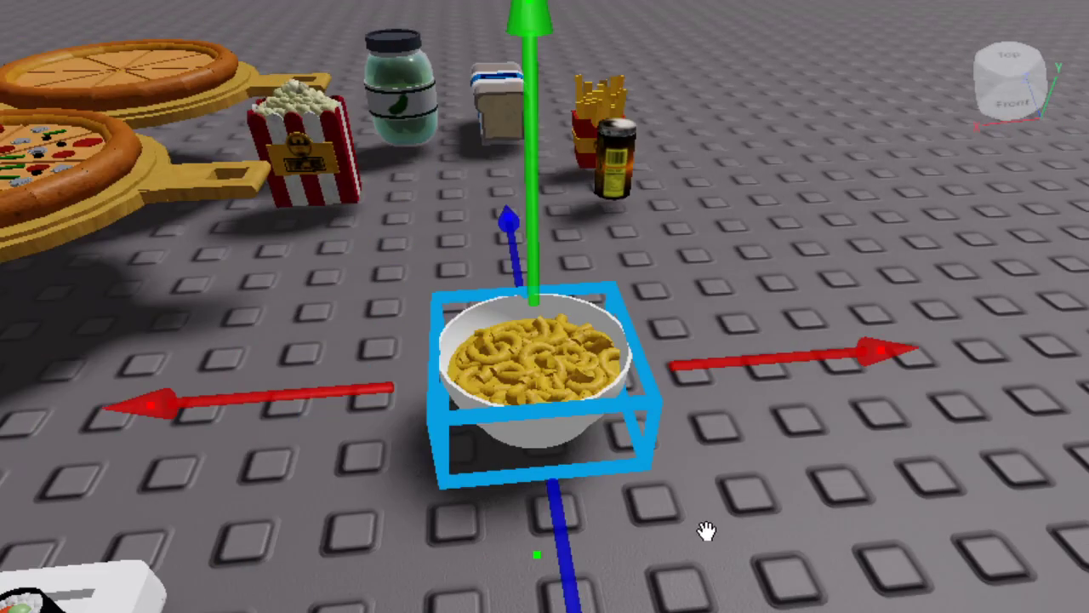
scroll(706, 528, down, 2)
drag(826, 461, 843, 466)
right_drag(688, 510, 687, 510)
key(a)
right_drag(92, 456, 92, 455)
scroll(580, 416, up, 2)
right_drag(580, 416, 581, 416)
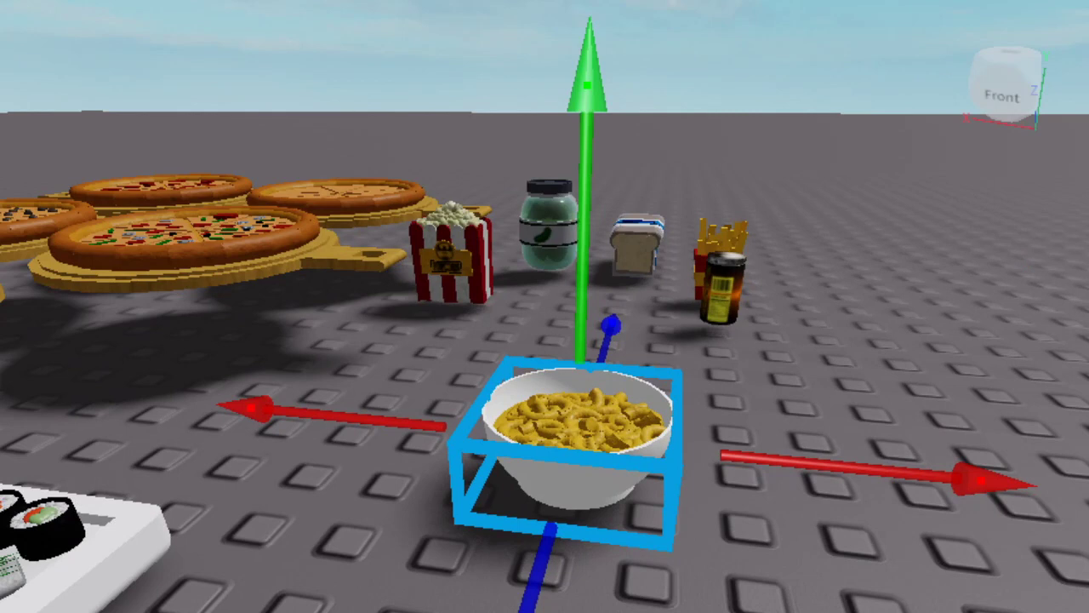
click(800, 379)
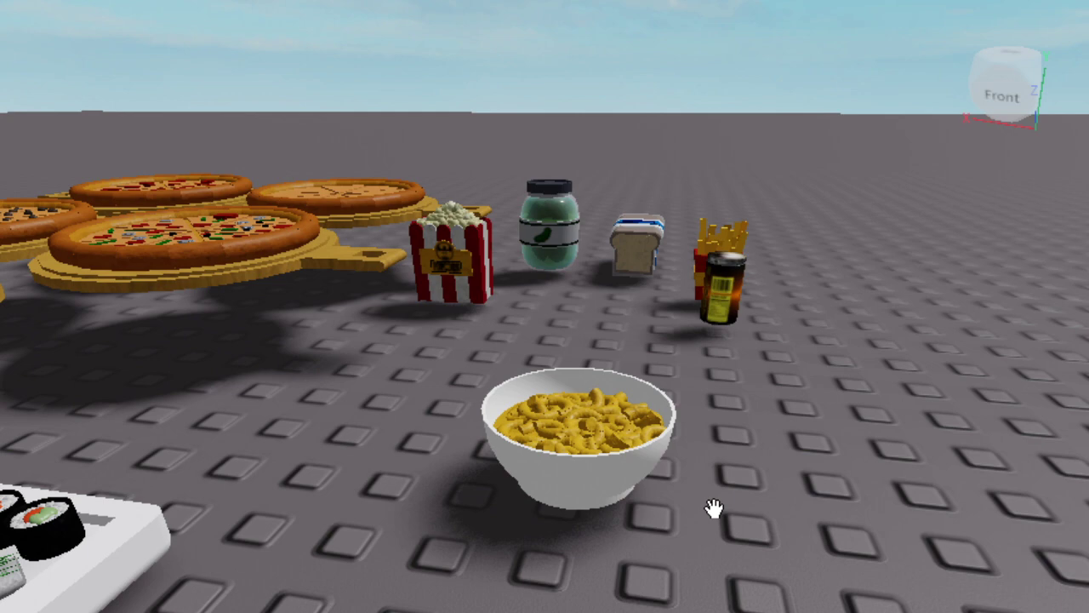
scroll(739, 472, up, 3)
right_drag(740, 472, 822, 465)
scroll(822, 464, down, 3)
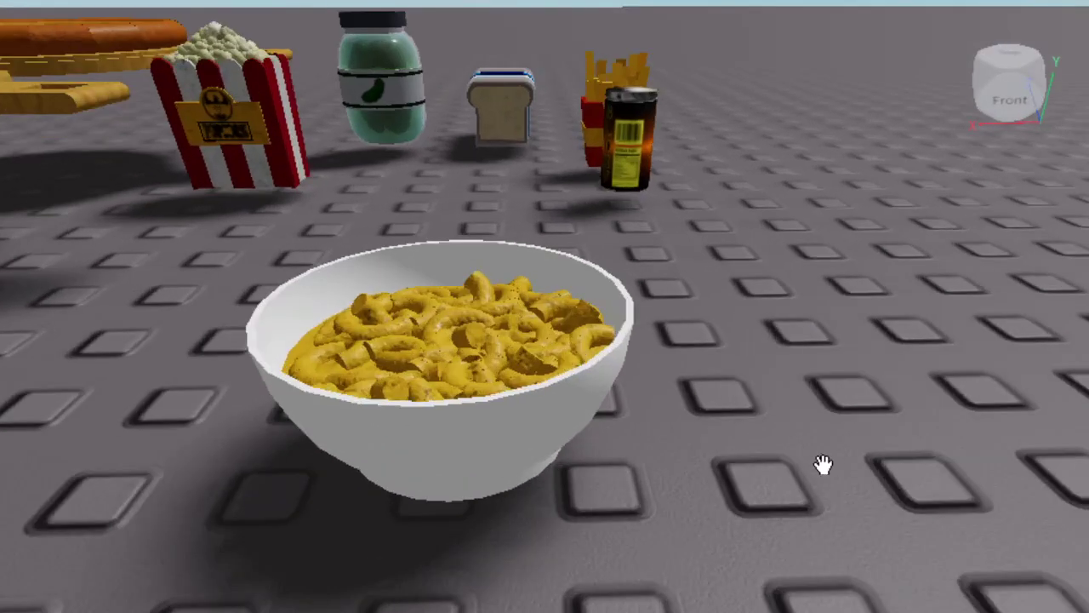
scroll(522, 422, up, 3)
Ungroup the macaroni bowl model into its separate parts and clear the selection.
click(522, 423)
right_drag(1011, 446, 1011, 510)
scroll(1010, 477, down, 4)
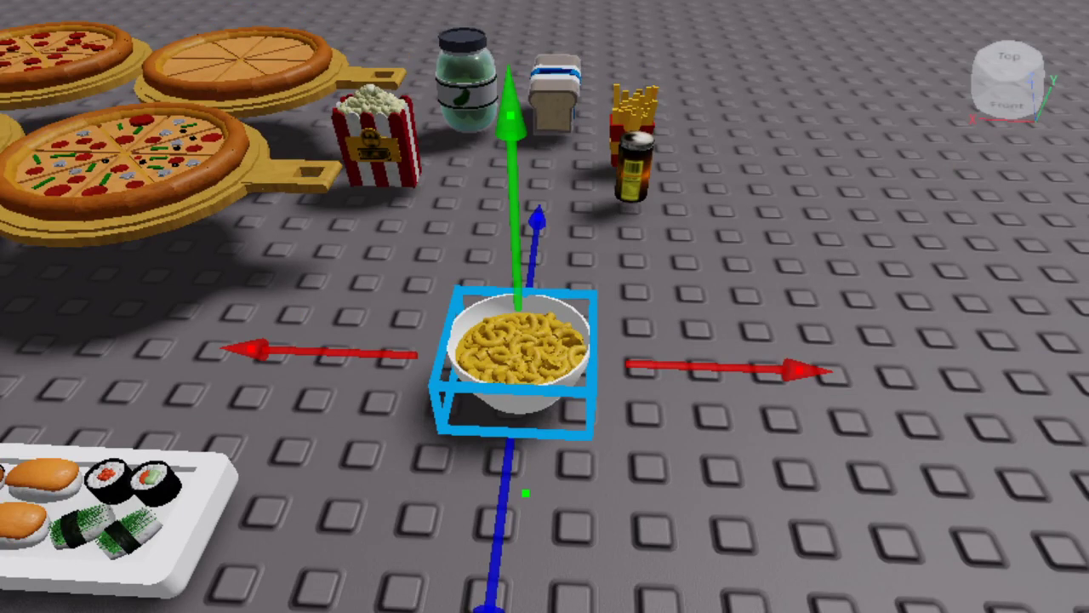
key(ctrl+u)
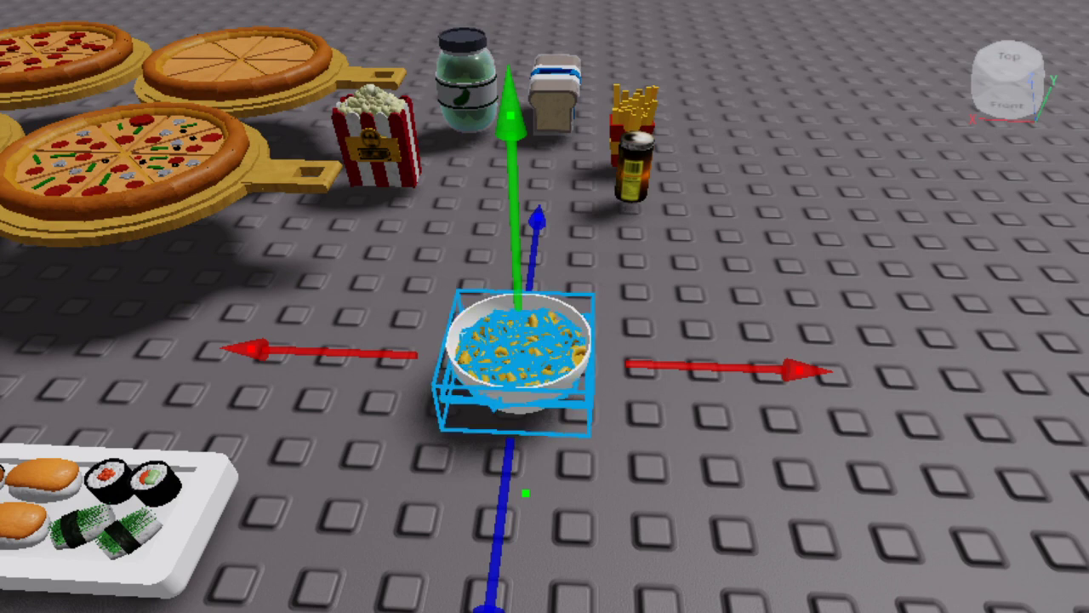
right_drag(749, 477, 714, 402)
click(774, 366)
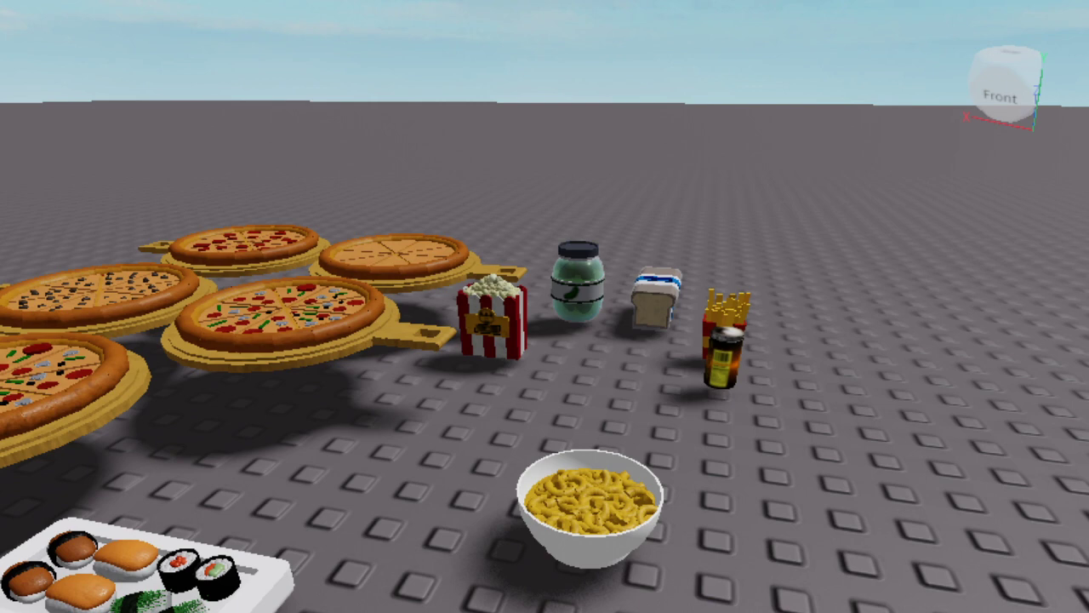
Select the ungrouped macaroni bowl parts, raise them above the baseplate and move them far away from the other food.
click(590, 507)
right_drag(890, 551, 887, 548)
scroll(888, 547, up, 3)
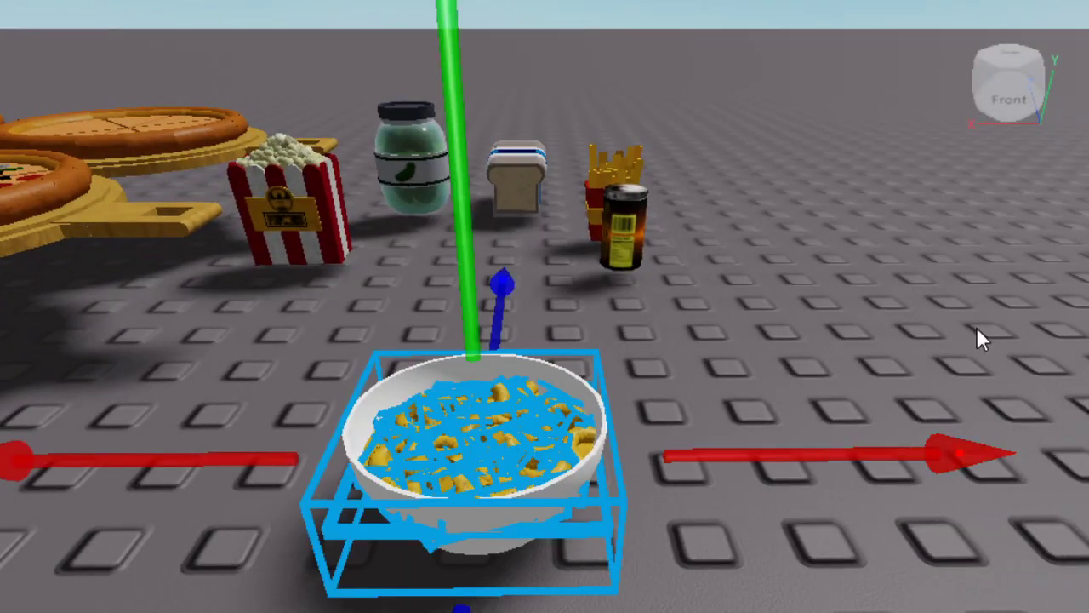
right_drag(861, 340, 867, 350)
key(s)
key(d)
drag(690, 460, 992, 520)
key(d)
drag(777, 401, 805, 268)
right_drag(804, 269, 805, 265)
drag(805, 265, 805, 265)
right_drag(805, 265, 805, 265)
drag(805, 264, 808, 291)
drag(921, 461, 1043, 460)
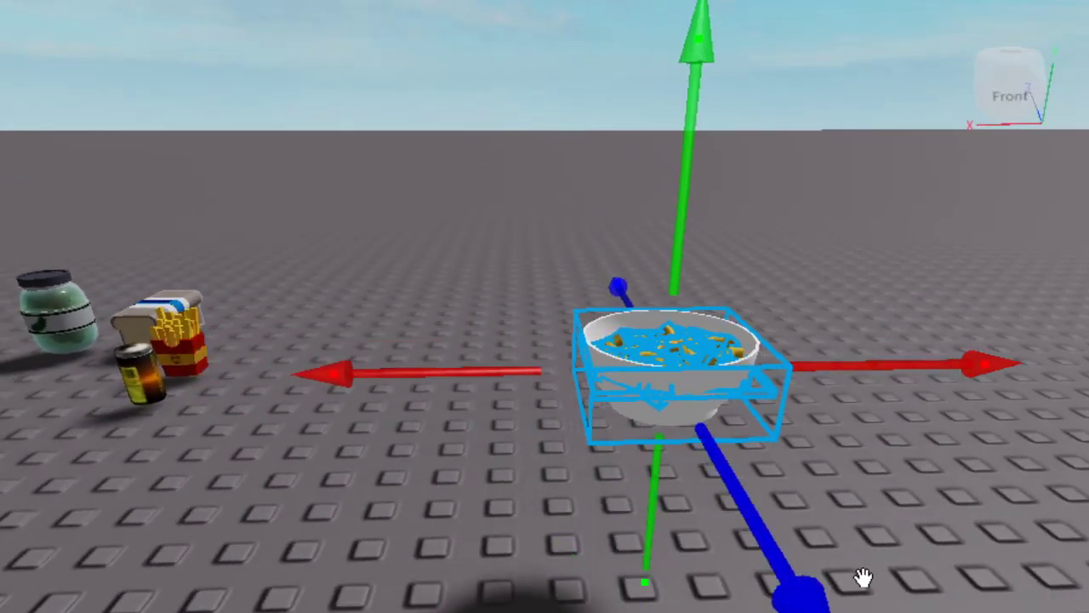
drag(783, 565, 811, 609)
drag(919, 409, 991, 408)
key(d)
right_drag(897, 510, 897, 509)
key(a)
right_drag(872, 367, 872, 366)
Deselect the bowl and insert a block part on the baseplate near it.
click(872, 367)
key(w)
right_drag(552, 166, 553, 162)
key(s)
key(w)
key(s)
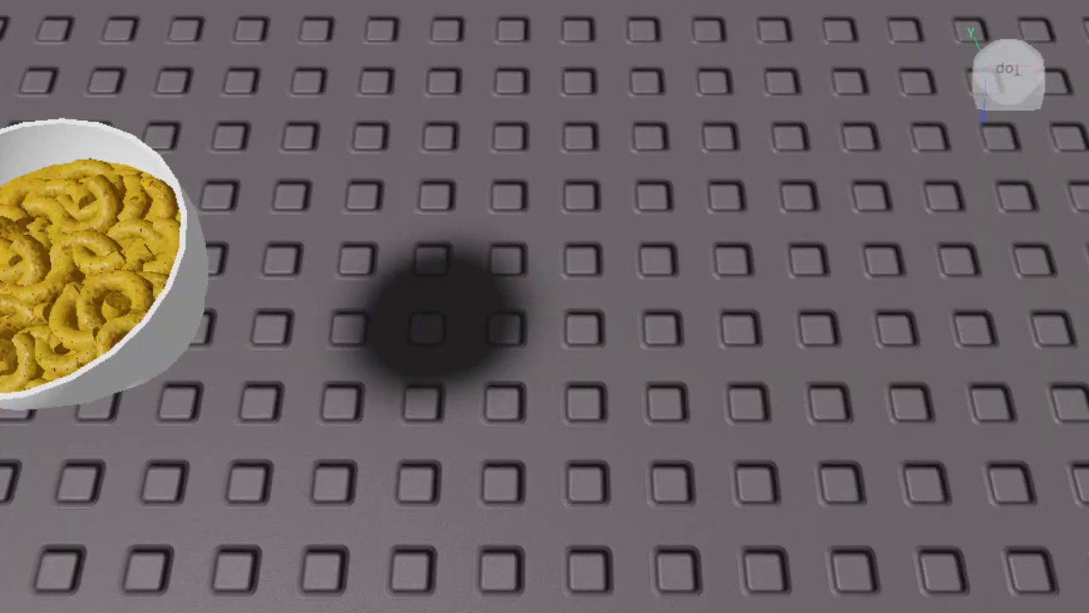
right_drag(590, 540, 590, 539)
right_drag(756, 470, 756, 469)
key(d)
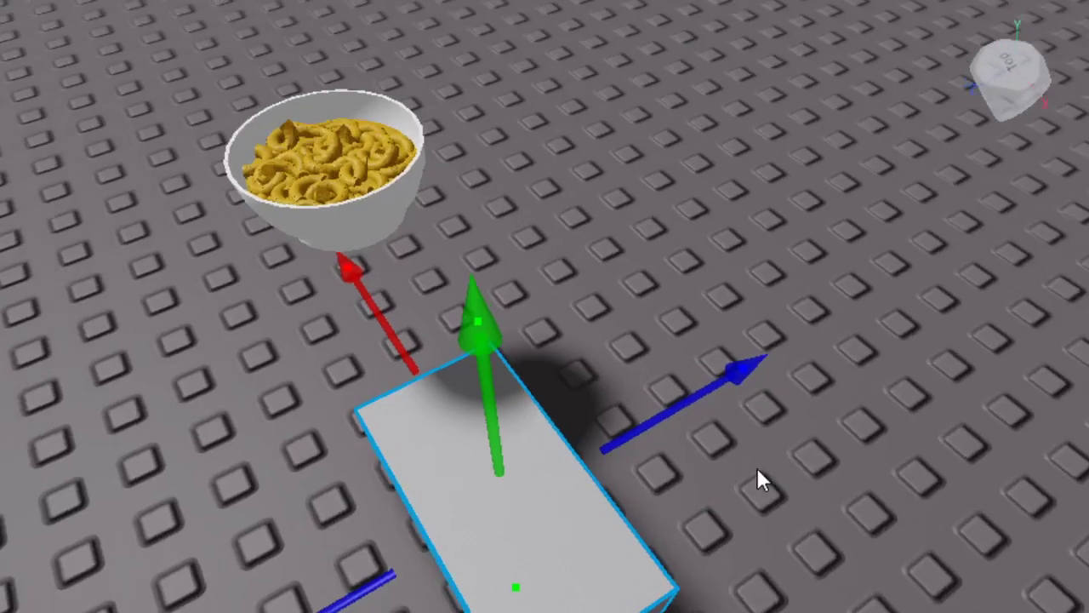
Raise the new block off the baseplate and move it next to the macaroni bowl.
drag(825, 519, 856, 508)
drag(686, 493, 664, 247)
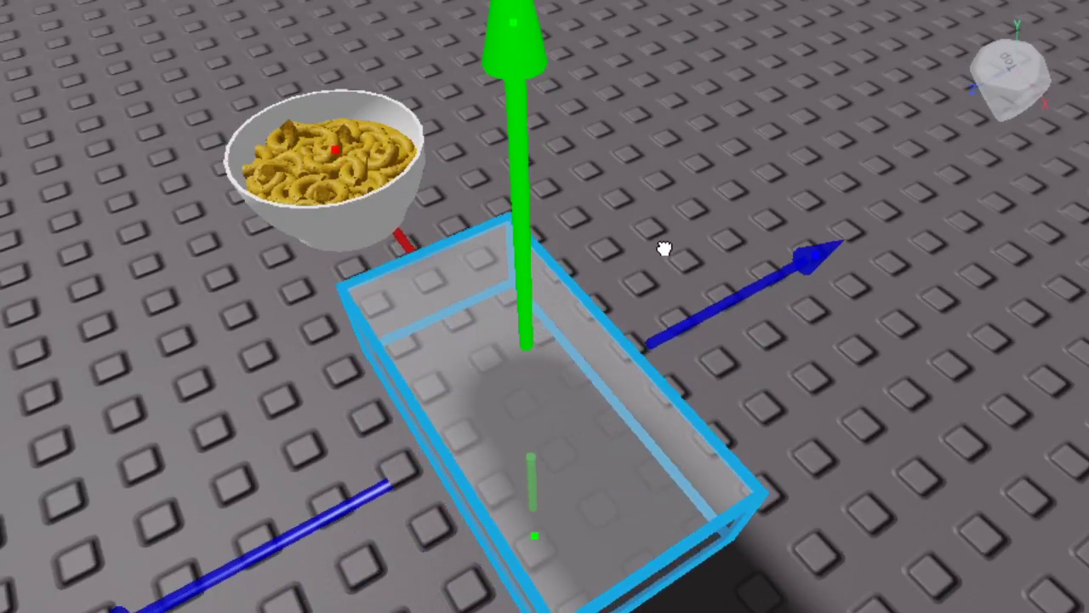
key(a)
right_drag(612, 574, 616, 577)
key(s)
drag(605, 577, 445, 589)
drag(751, 488, 759, 424)
drag(574, 587, 574, 610)
drag(851, 491, 881, 492)
Scale the block into a rough cube that overlaps one side of the macaroni bowl.
key(ctrl+3)
drag(983, 499, 784, 486)
drag(504, 266, 501, 224)
right_drag(510, 340, 604, 238)
drag(497, 501, 496, 503)
right_drag(608, 158, 610, 114)
drag(603, 158, 603, 138)
Examine from several sides how the block overlaps the macaroni bowl.
scroll(800, 323, up, 3)
right_drag(817, 298, 806, 343)
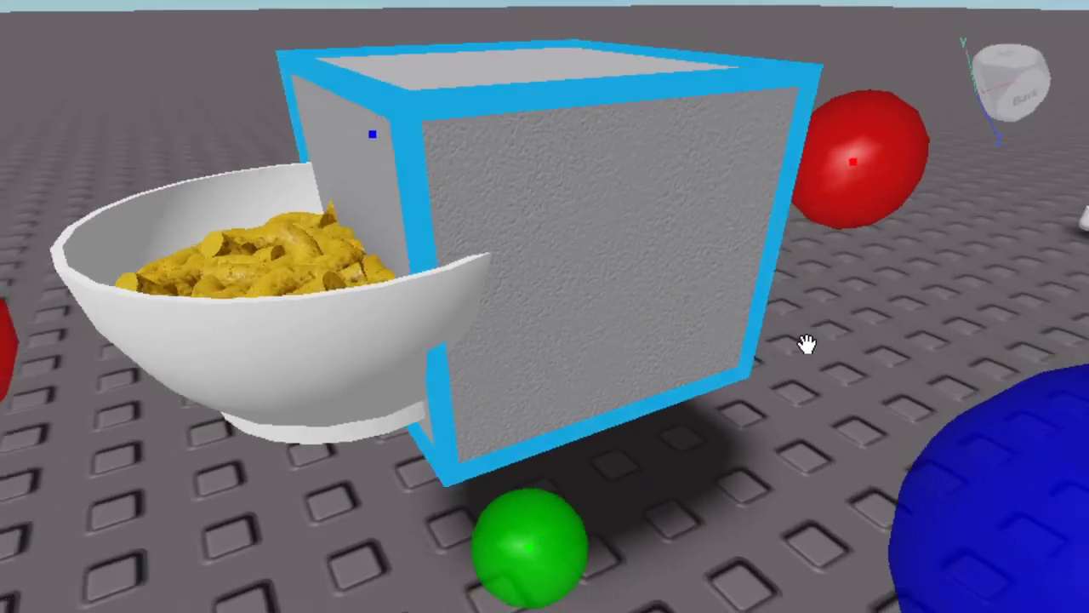
scroll(807, 343, down, 4)
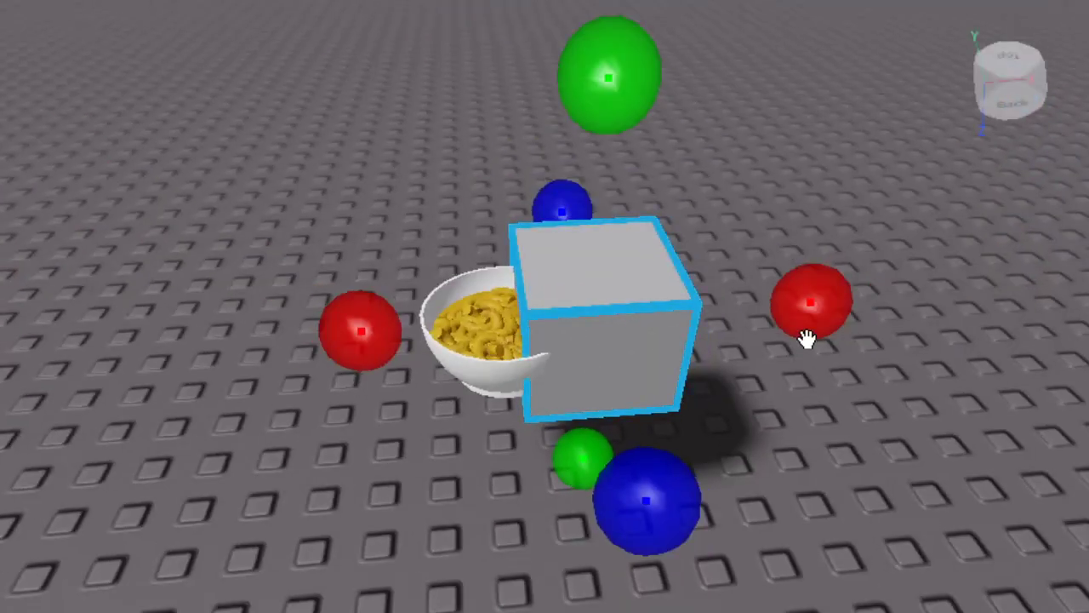
right_drag(793, 401, 792, 403)
scroll(653, 441, up, 1)
drag(456, 512, 485, 509)
drag(1084, 471, 1088, 472)
drag(887, 390, 875, 390)
scroll(676, 359, up, 3)
right_drag(673, 357, 673, 356)
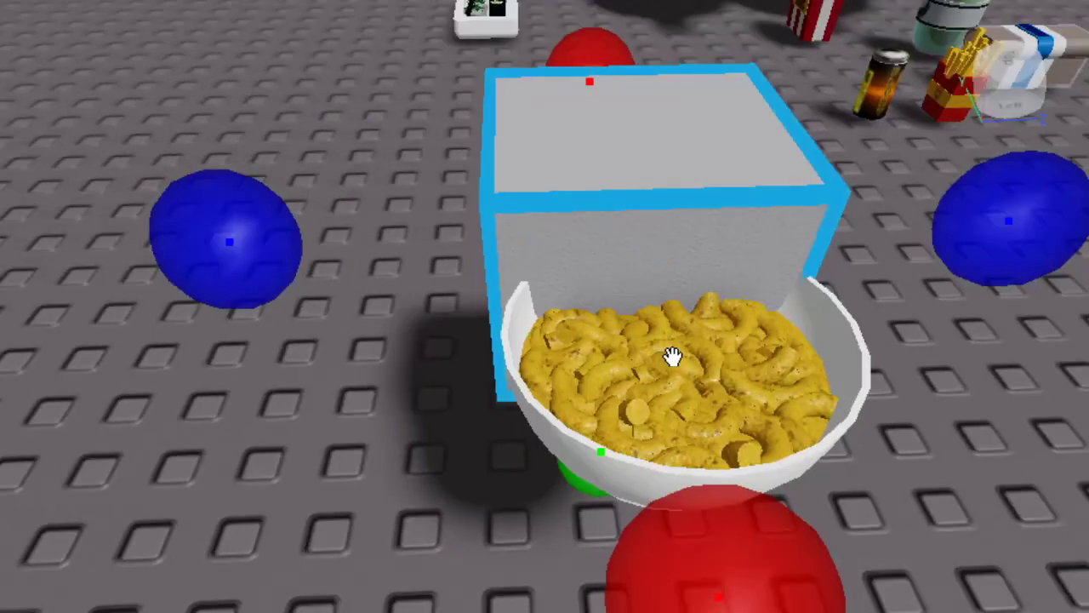
key(d)
right_drag(657, 421, 655, 422)
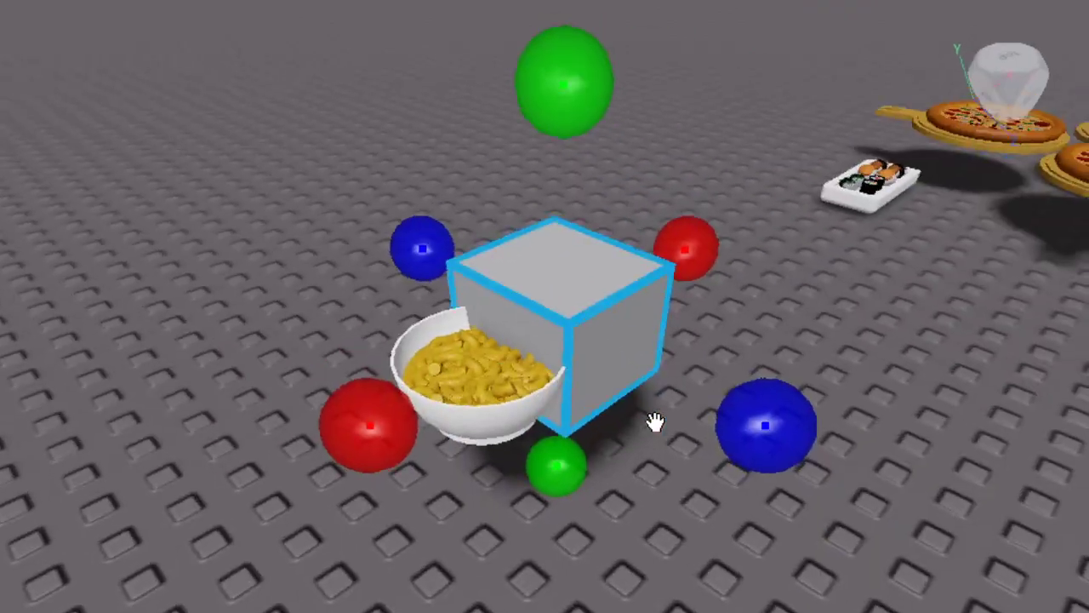
Make the block beside the macaroni bowl fully transparent.
scroll(655, 418, up, 5)
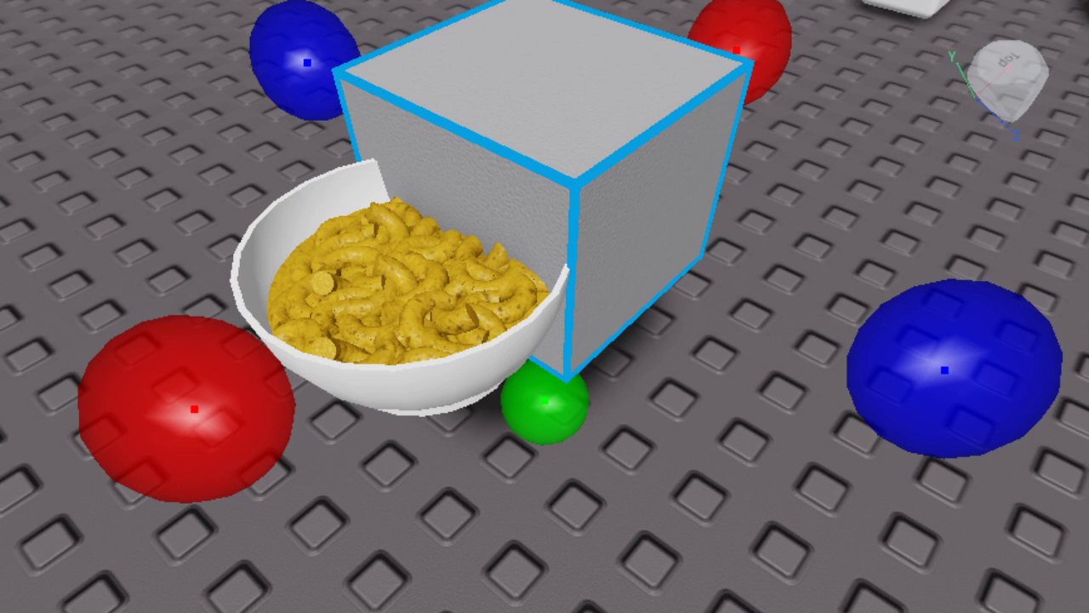
key(Return)
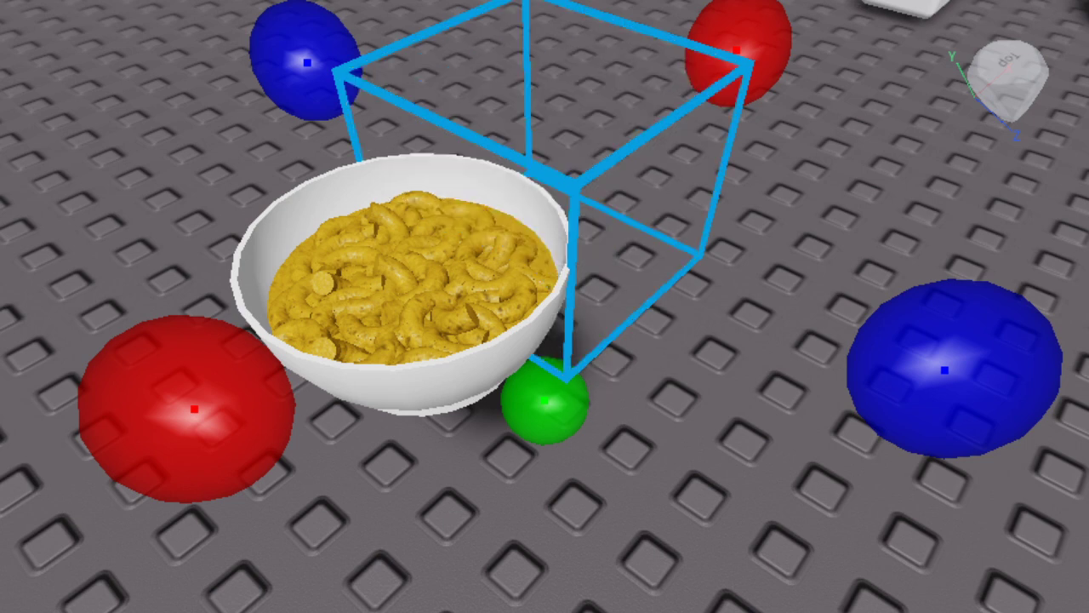
right_drag(902, 462, 717, 459)
click(793, 503)
click(647, 493)
Attach a face element to the front face of the transparent block.
right_drag(805, 462, 622, 143)
key(d)
key(a)
key(d)
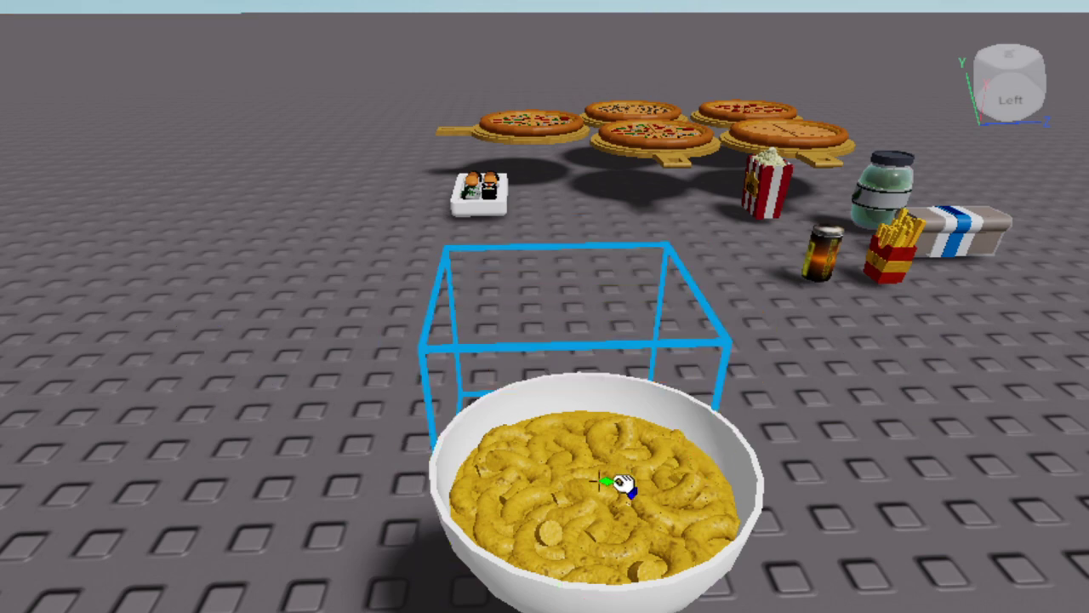
key(a)
right_drag(773, 397, 1004, 502)
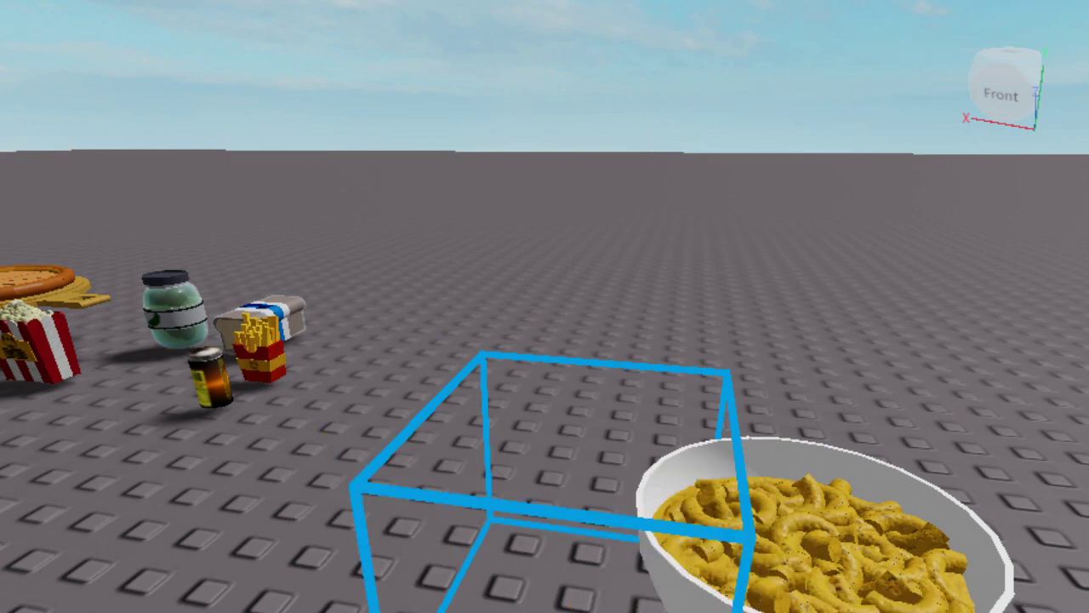
right_drag(680, 374, 689, 488)
scroll(474, 66, up, 3)
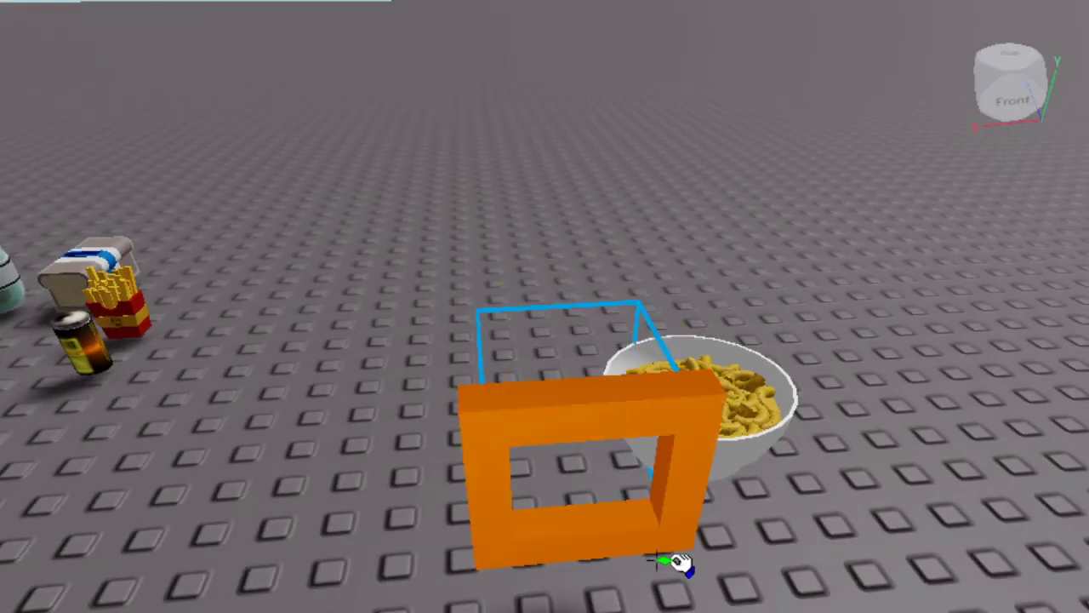
right_drag(596, 473, 732, 562)
scroll(729, 503, up, 3)
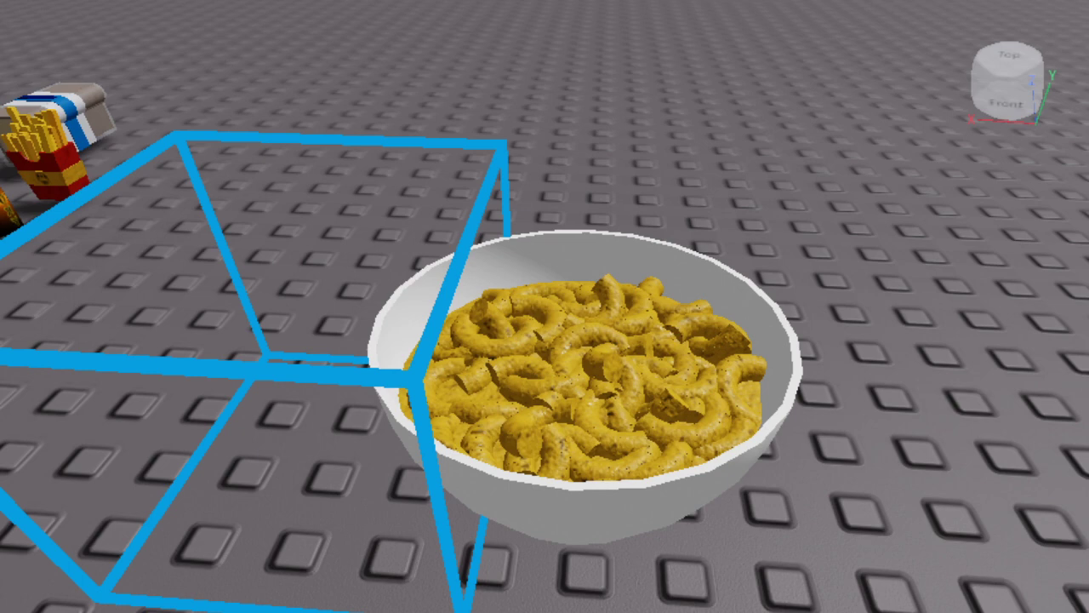
click(366, 493)
right_drag(729, 559, 673, 477)
scroll(730, 559, down, 3)
scroll(729, 559, up, 2)
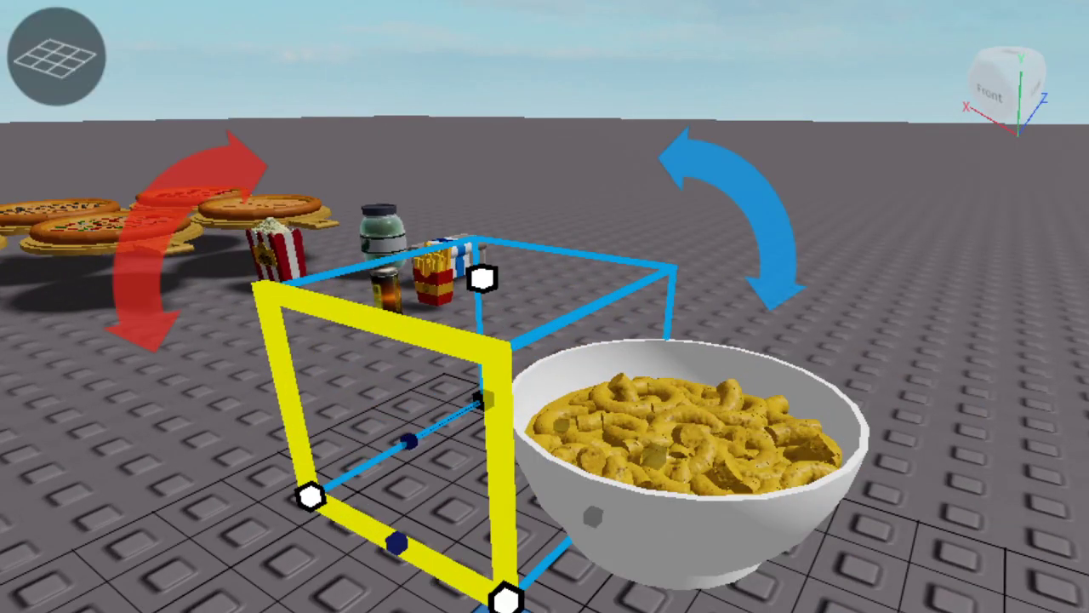
Rotate the transparent block about its vertical axis so its outlined front face points toward the macaroni bowl.
key(ctrl+4)
right_drag(290, 306, 358, 377)
scroll(357, 377, down, 3)
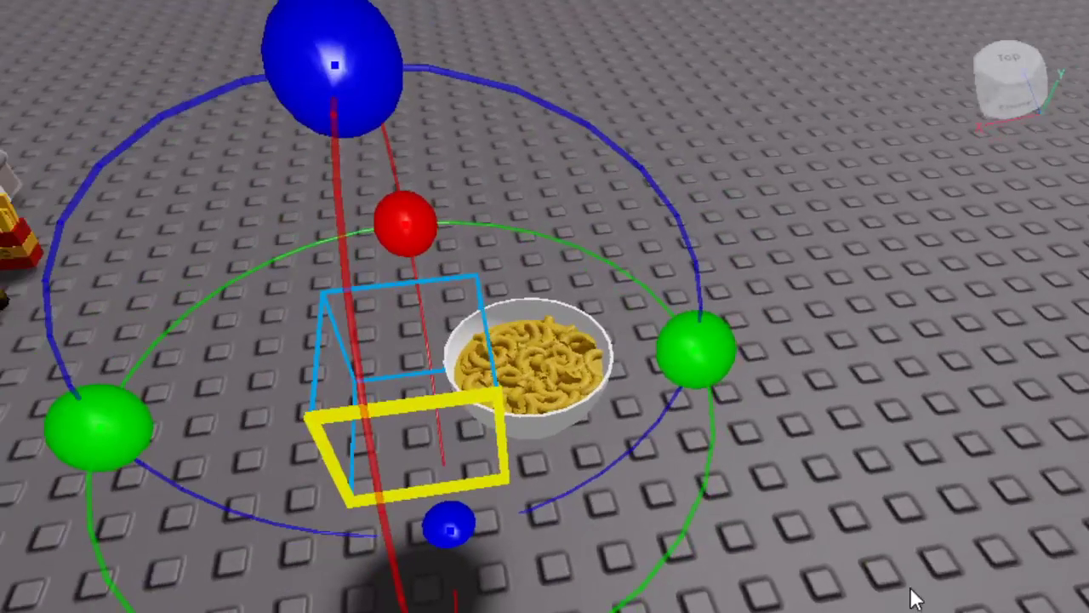
drag(880, 447, 432, 198)
right_drag(448, 204, 906, 294)
key(d)
key(d)
right_drag(809, 341, 842, 342)
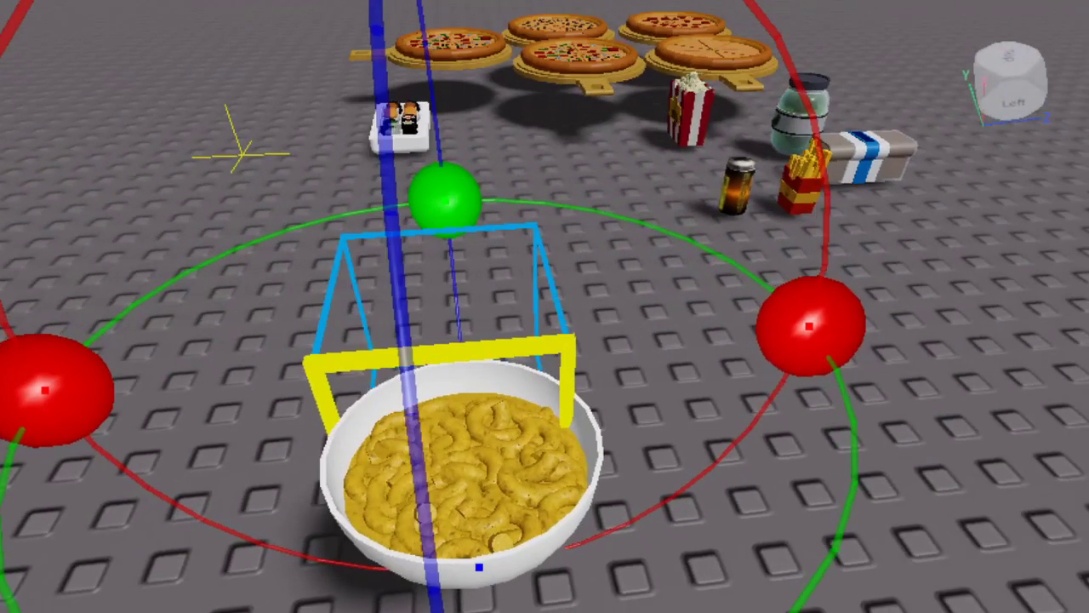
Select the macaroni bowl model and examine it from several sides and distances.
key(ctrl+2)
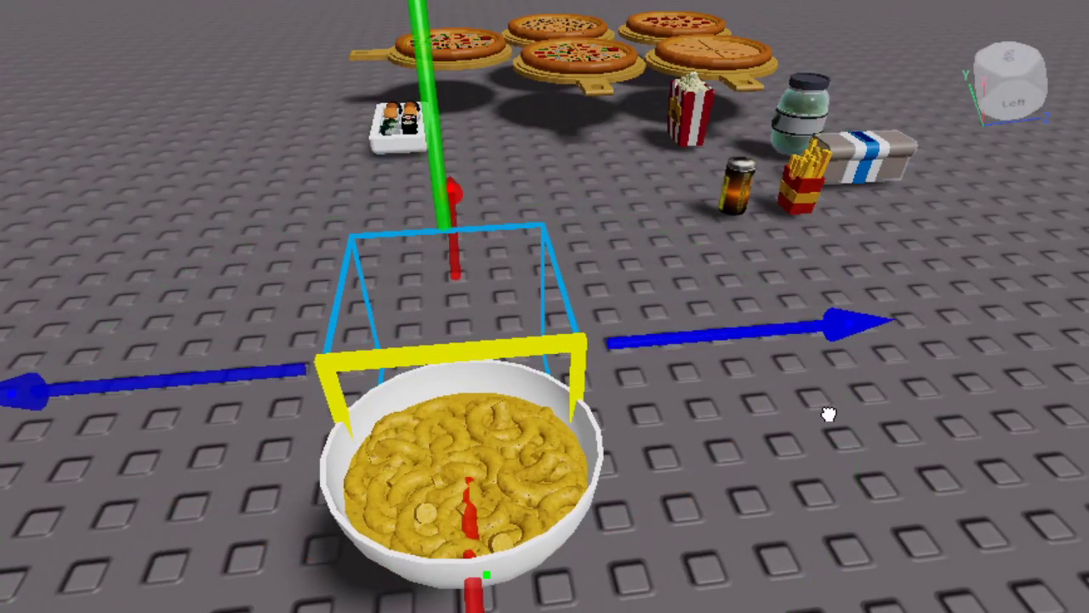
right_drag(817, 431, 807, 420)
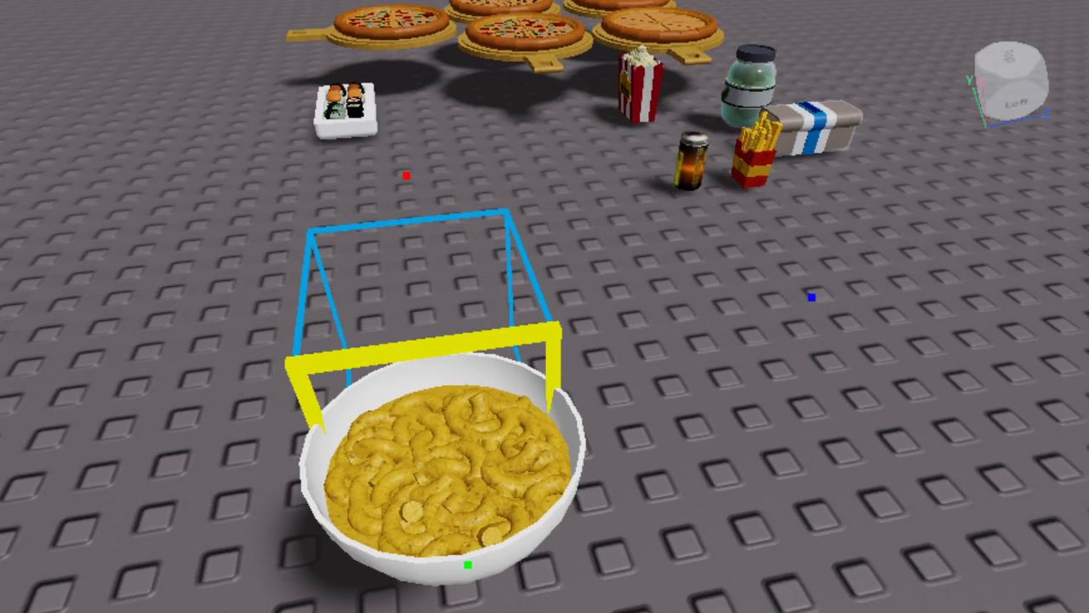
scroll(644, 390, up, 3)
scroll(595, 400, down, 5)
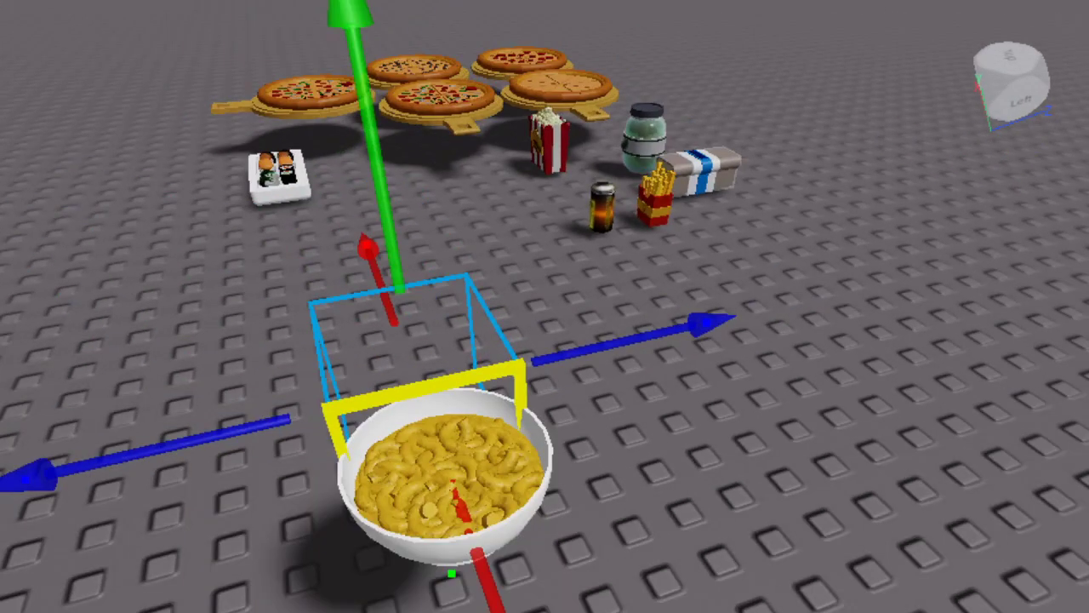
click(446, 476)
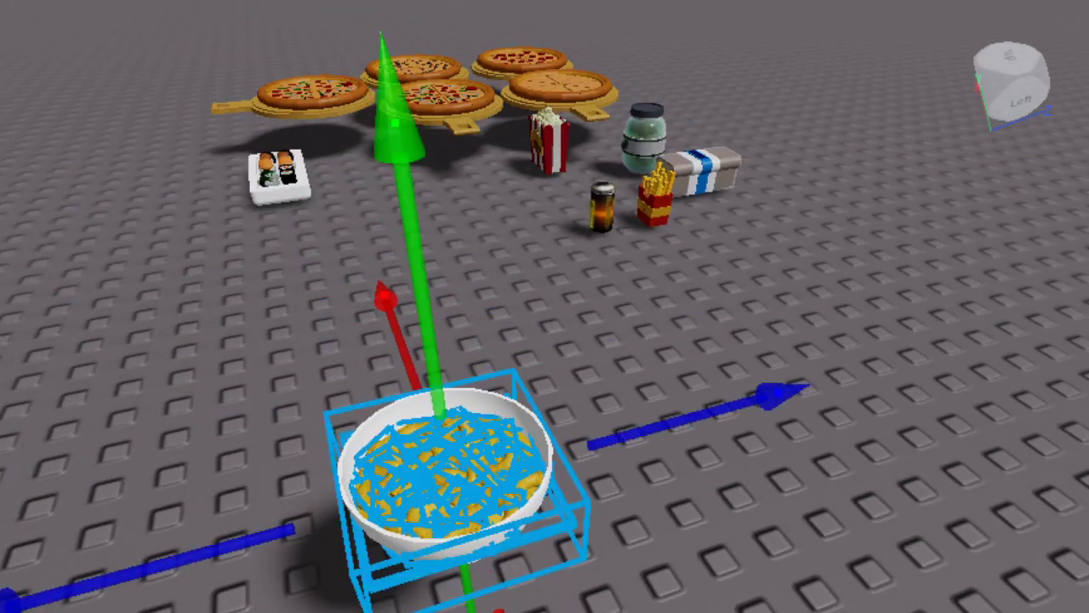
right_drag(826, 435, 829, 437)
right_drag(787, 561, 788, 562)
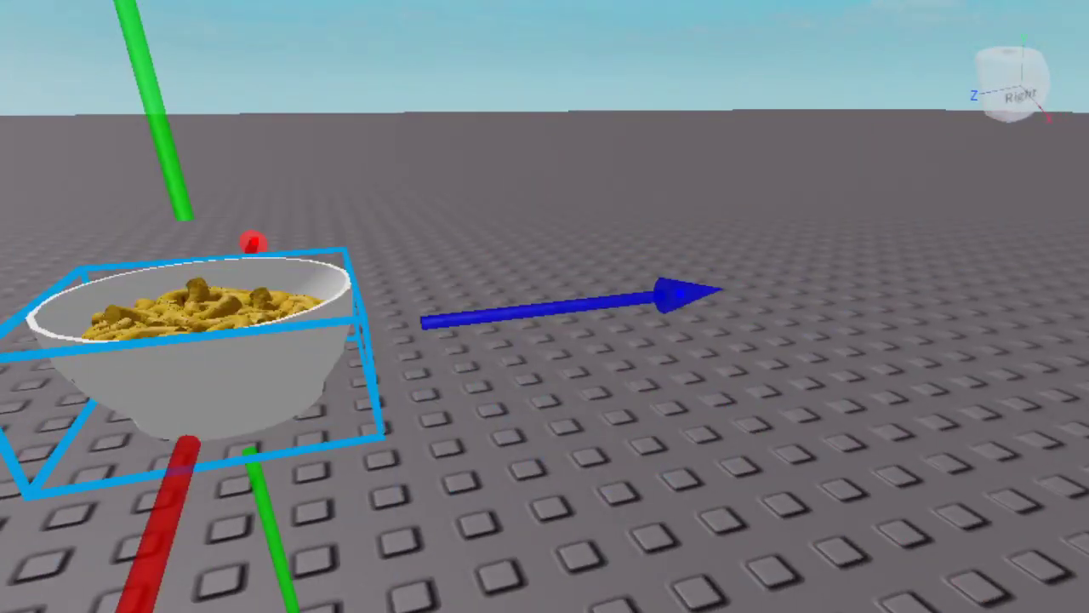
right_drag(673, 403, 722, 460)
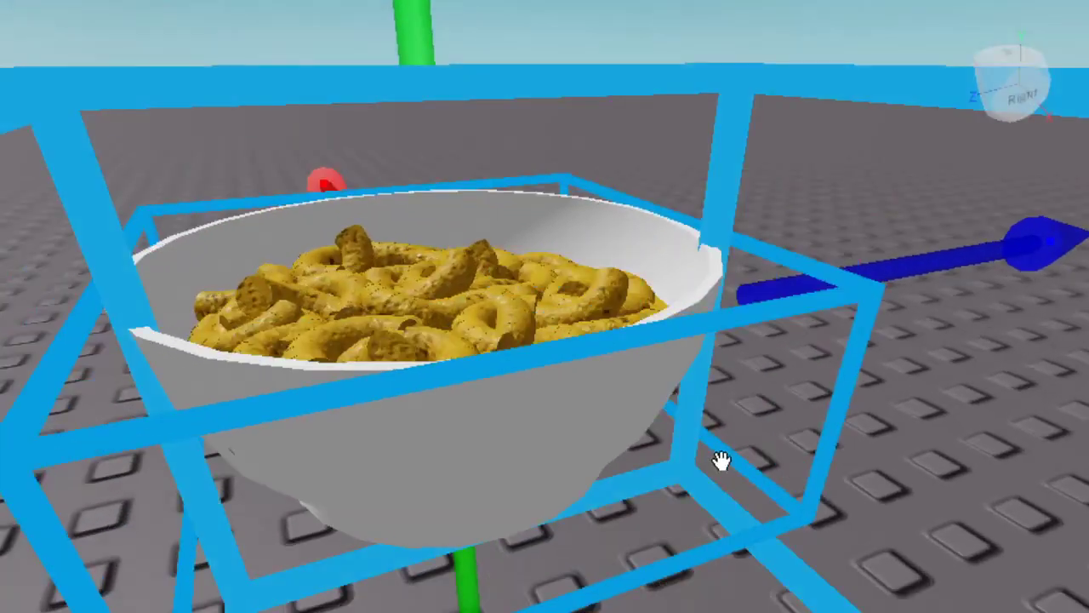
scroll(545, 392, down, 5)
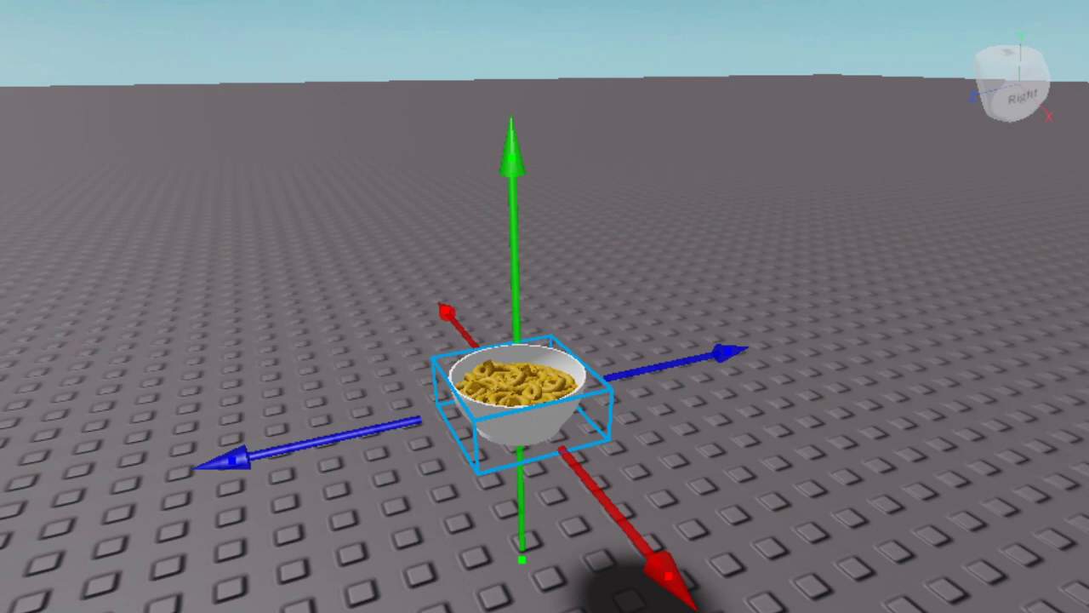
right_drag(851, 417, 785, 350)
scroll(785, 350, up, 5)
scroll(760, 137, down, 5)
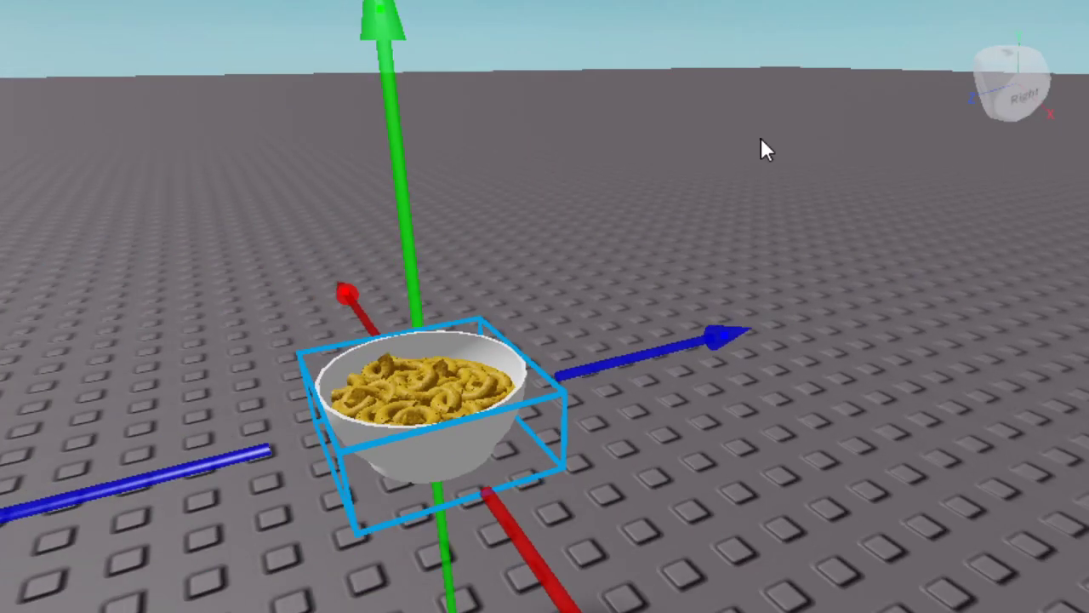
right_drag(760, 137, 685, 265)
scroll(685, 265, up, 5)
scroll(880, 73, down, 5)
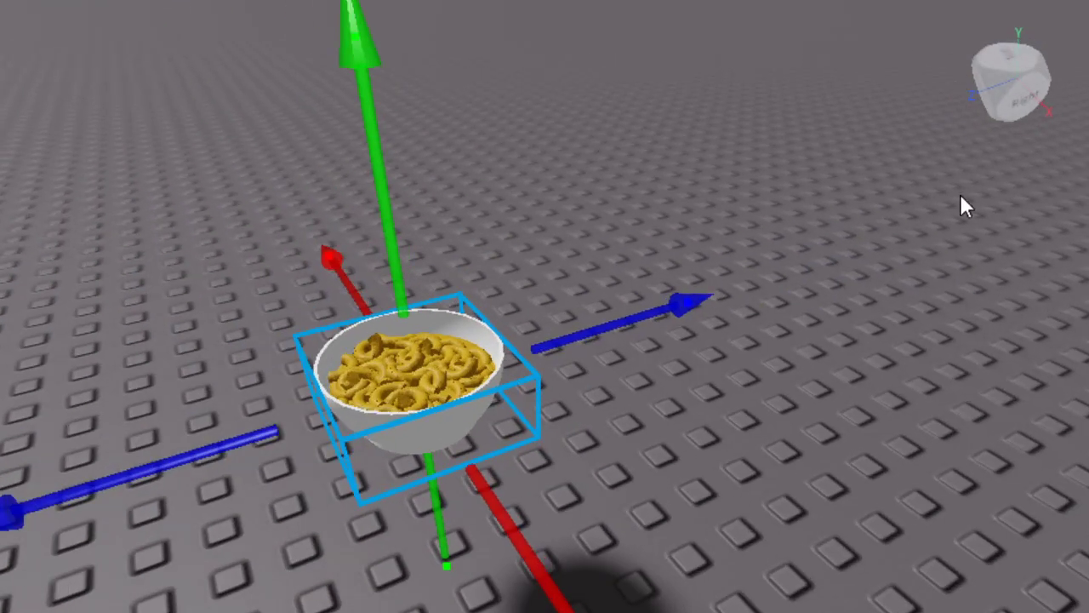
Try to weld the white bowl to the transparent block.
key(r)
right_drag(734, 294, 730, 296)
scroll(732, 294, up, 4)
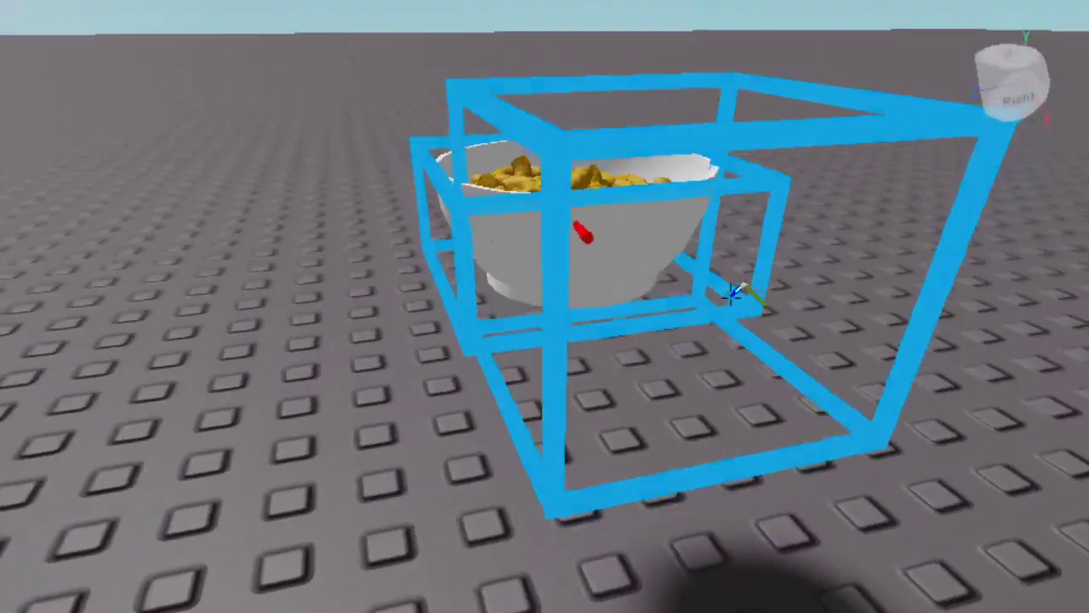
right_drag(846, 412, 845, 414)
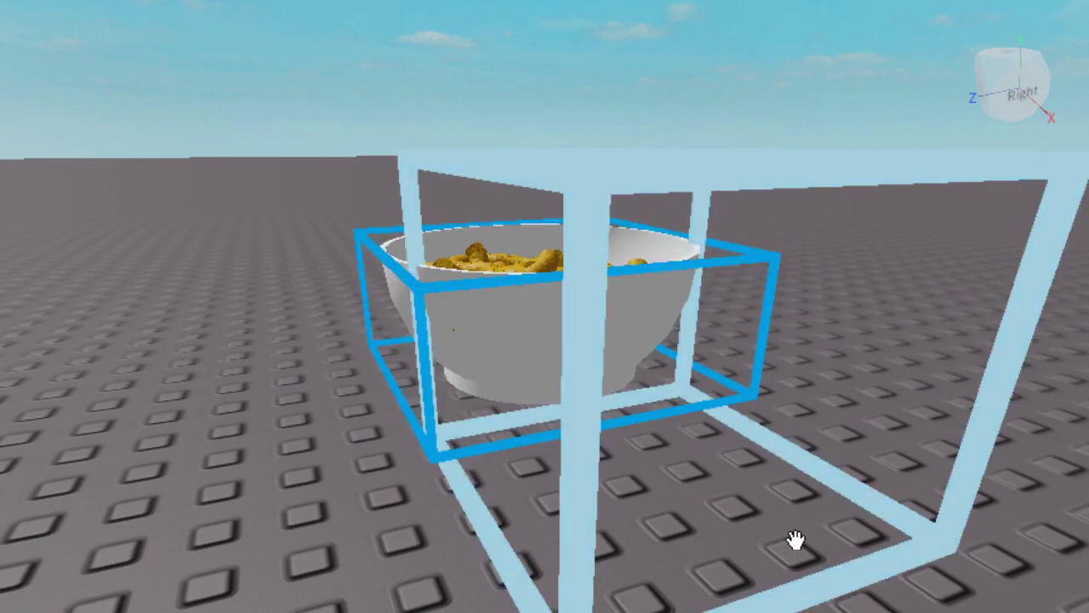
click(790, 474)
right_drag(790, 474, 805, 485)
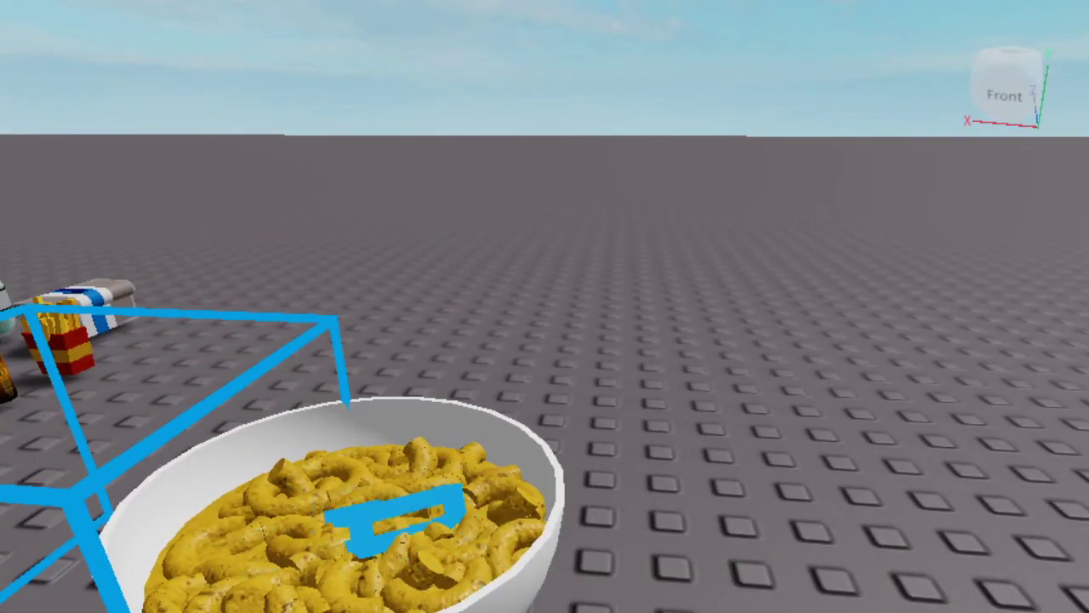
Clear the selection and undo the last change to the bowl and block.
key(a)
right_drag(587, 429, 581, 433)
key(d)
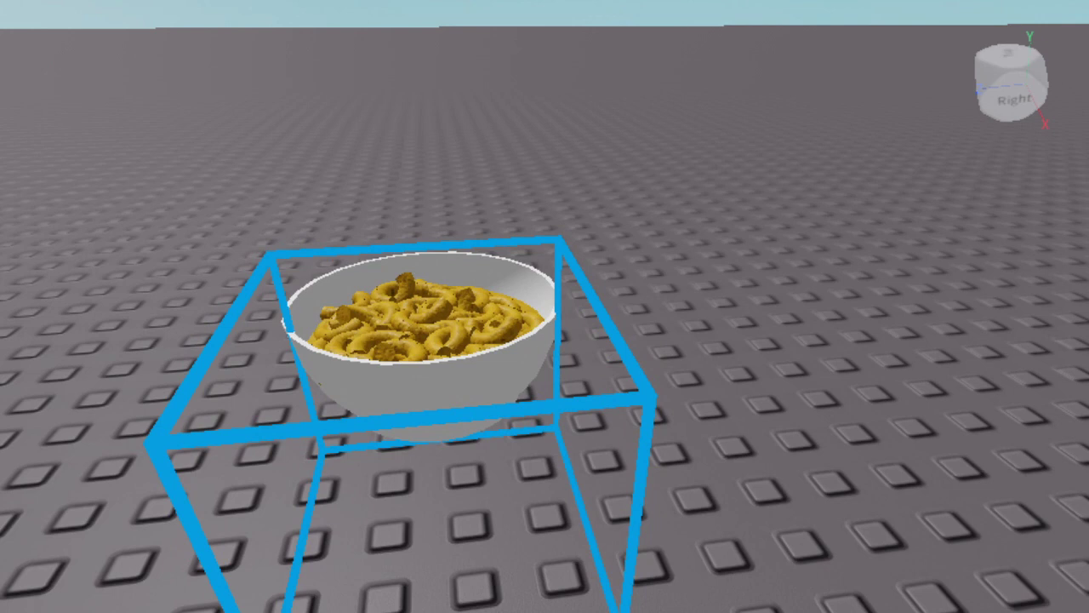
right_drag(544, 307, 608, 246)
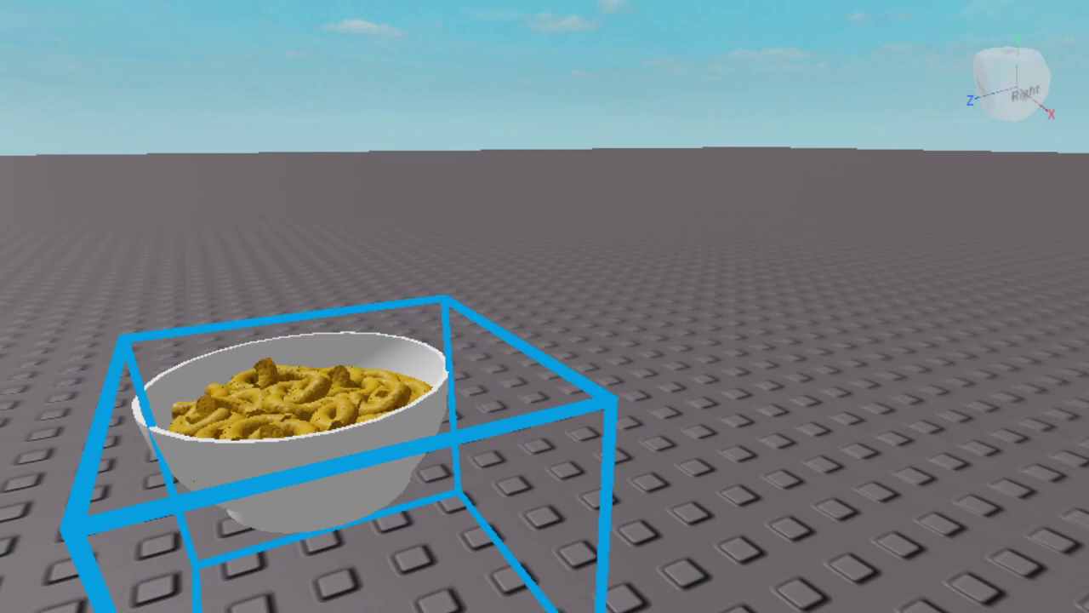
key(Escape)
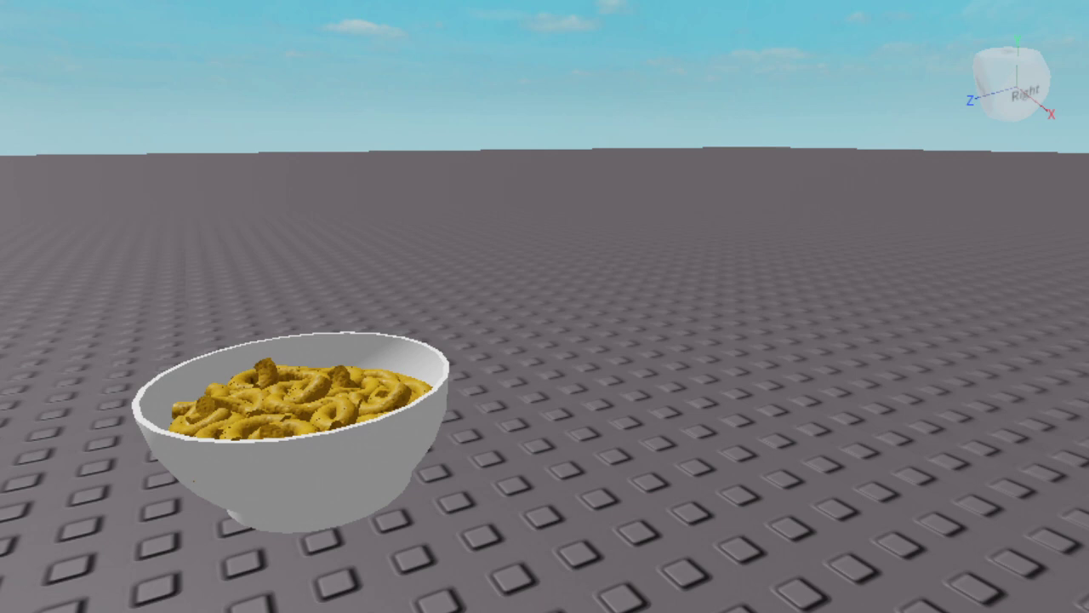
key(ctrl+z)
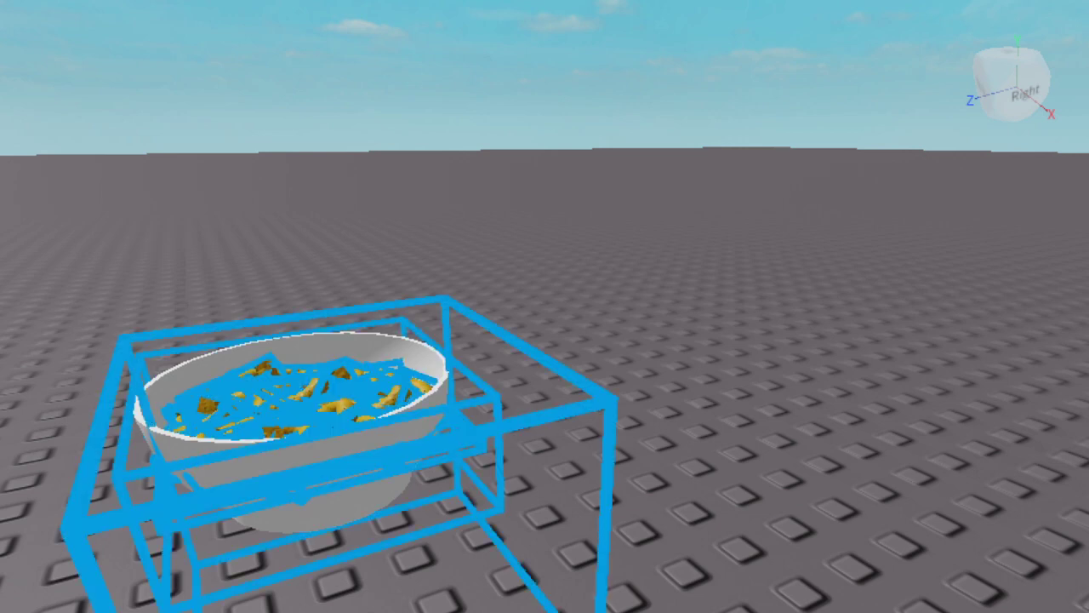
Weld the white bowl to the transparent block beside it.
right_drag(763, 340, 763, 340)
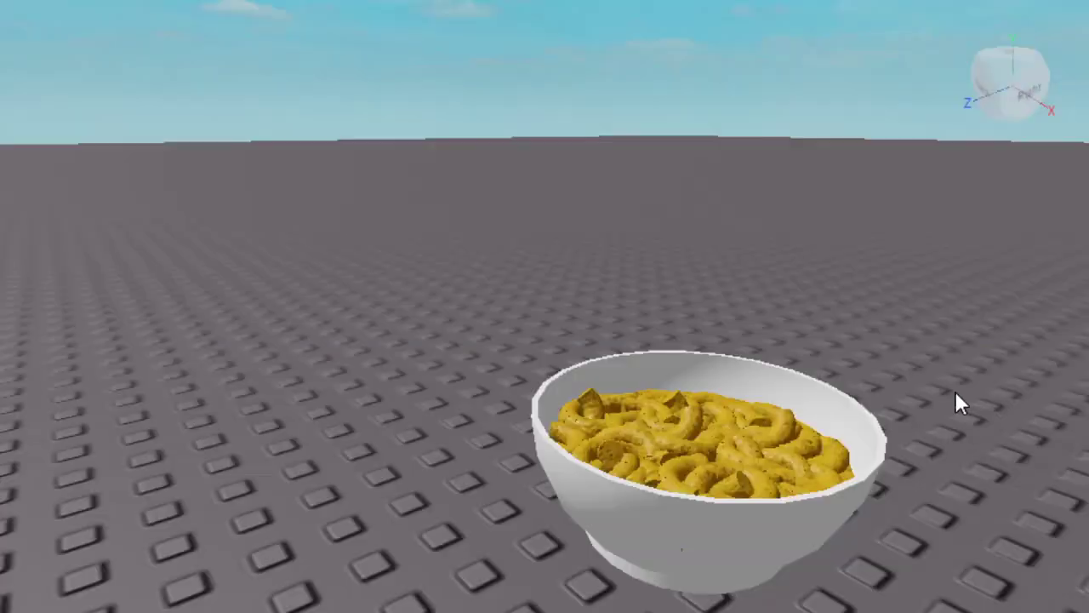
right_drag(955, 390, 955, 390)
right_drag(761, 432, 761, 432)
click(761, 432)
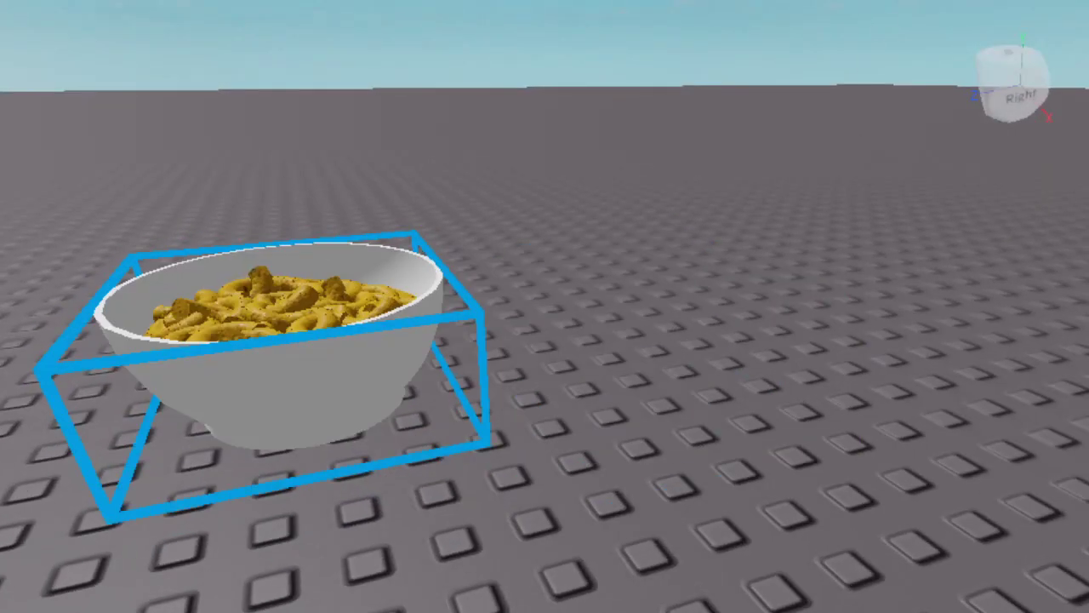
right_drag(954, 184, 954, 184)
key(s)
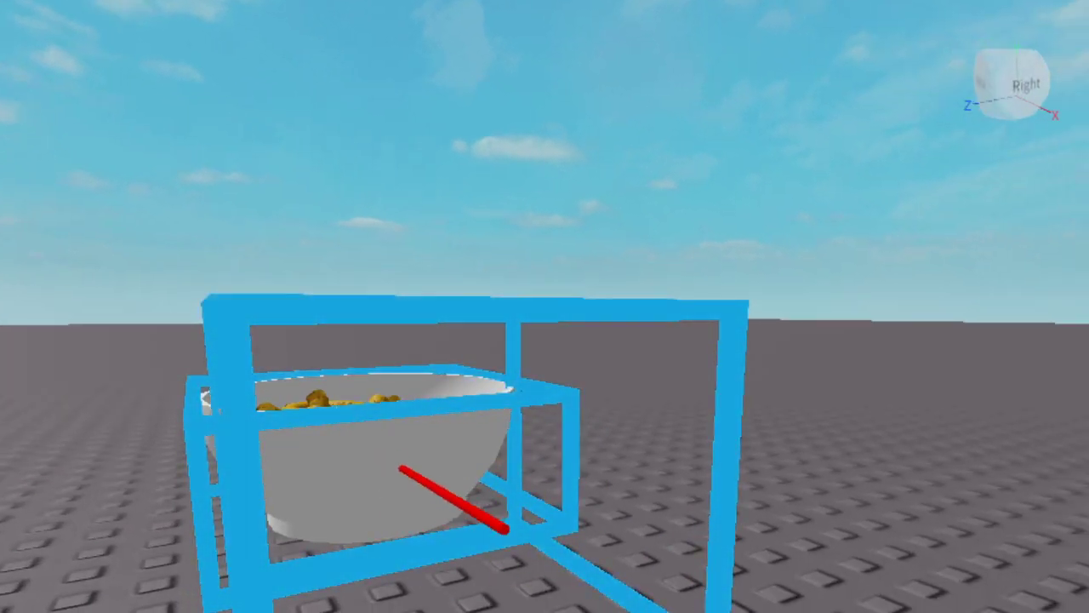
right_drag(417, 446, 417, 447)
scroll(425, 442, up, 2)
scroll(430, 442, down, 2)
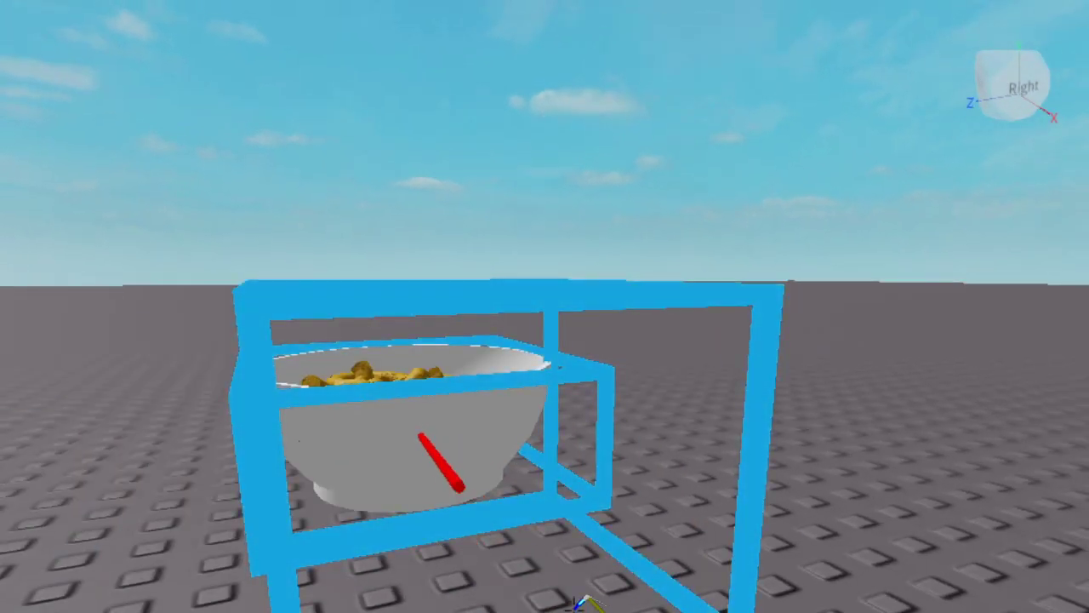
click(620, 599)
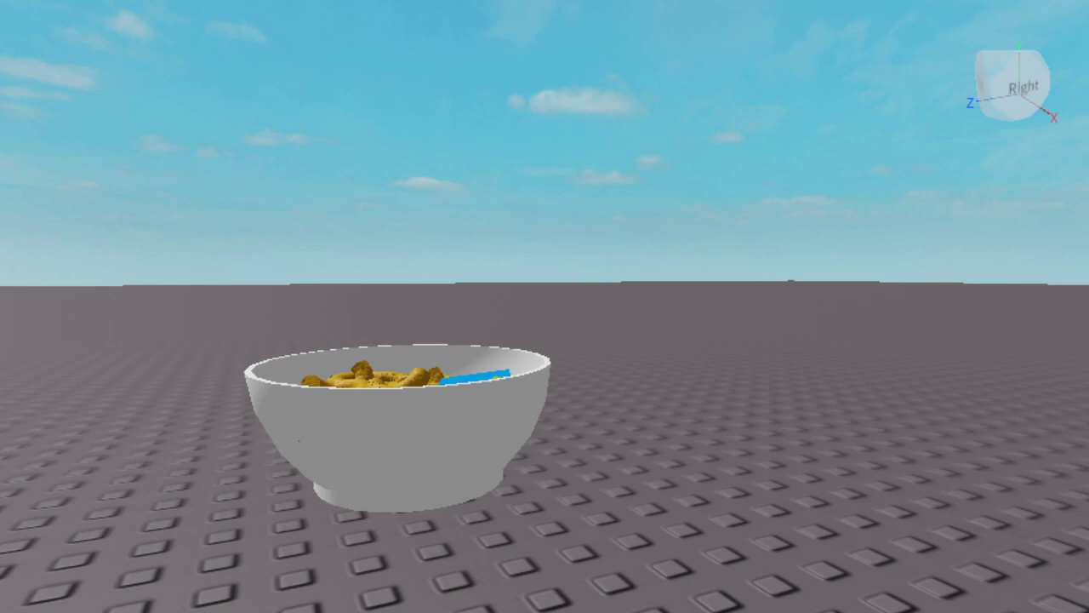
Weld several individual macaroni pieces in the bowl to the transparent block, one after another.
click(474, 425)
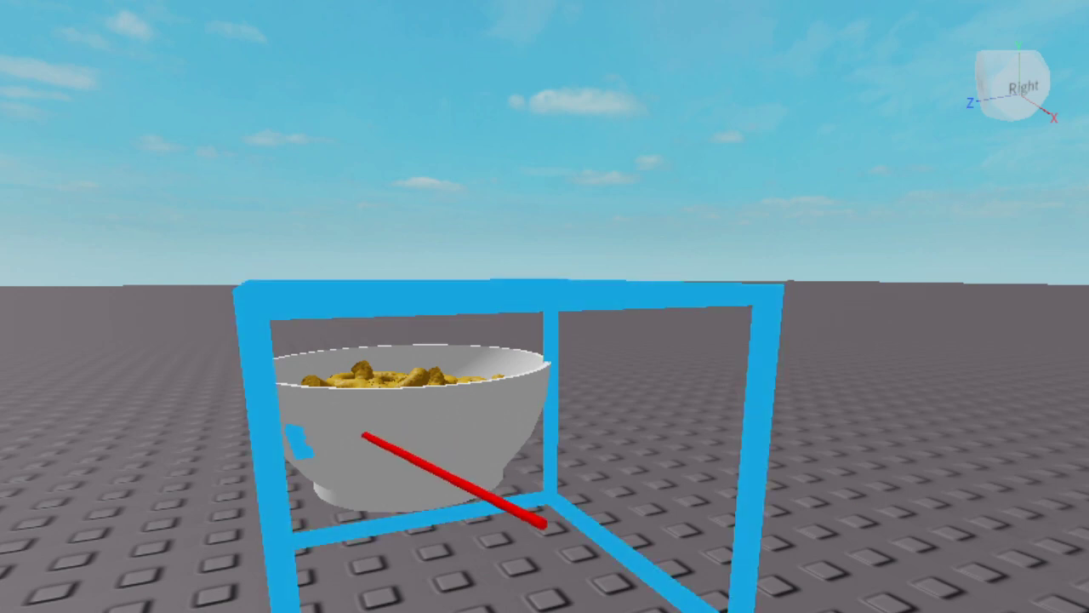
click(360, 438)
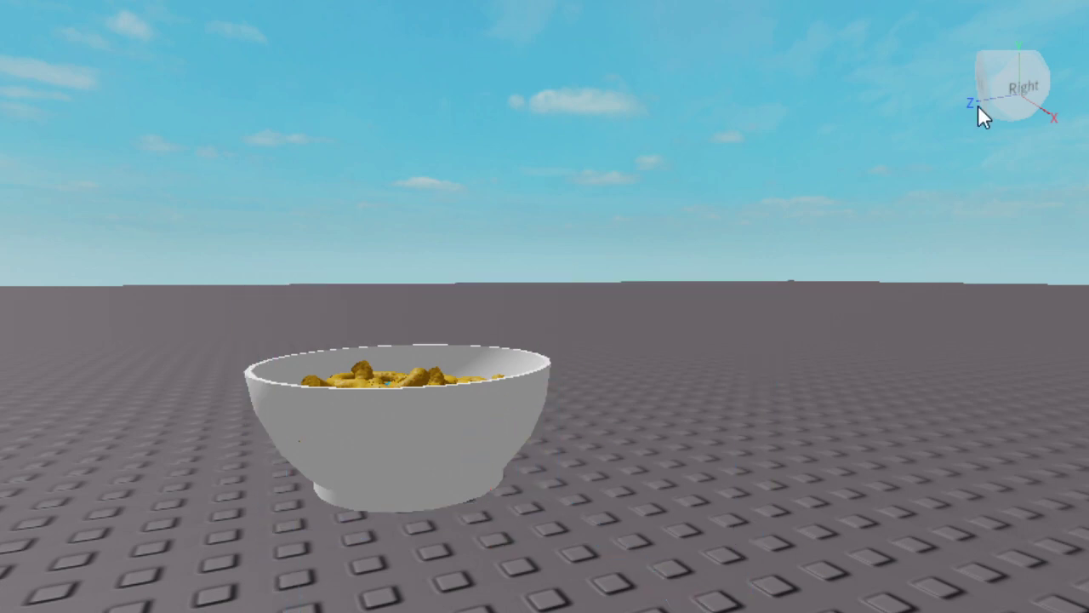
click(425, 447)
click(484, 431)
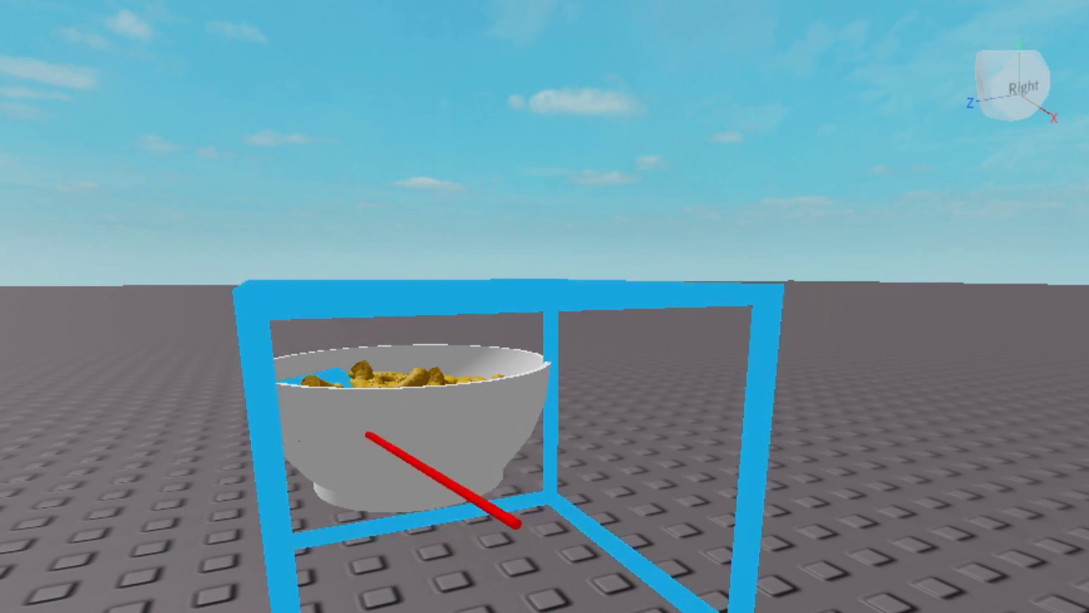
click(374, 439)
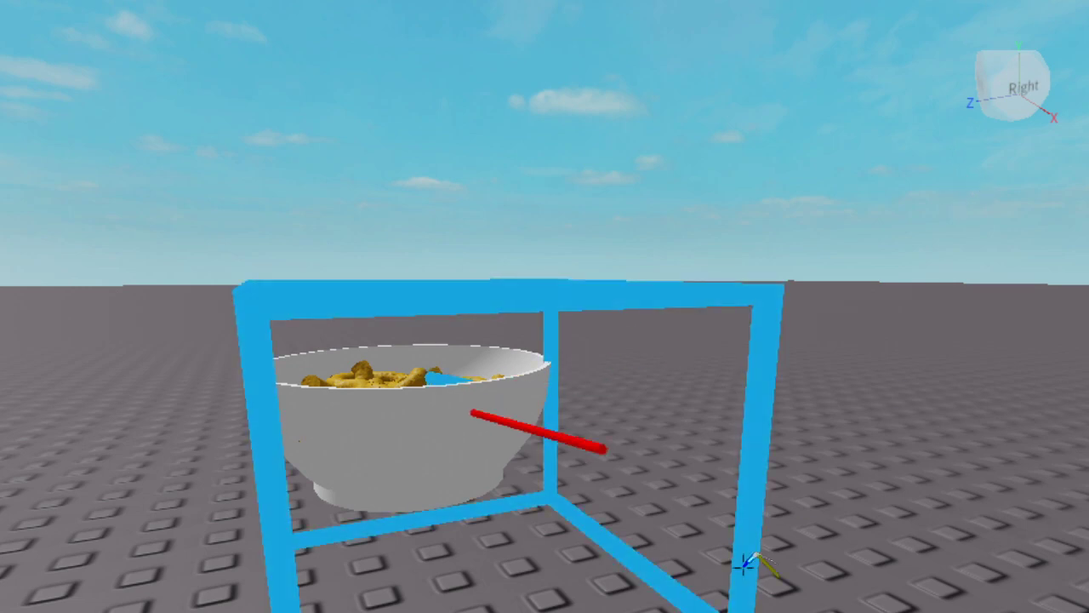
click(448, 437)
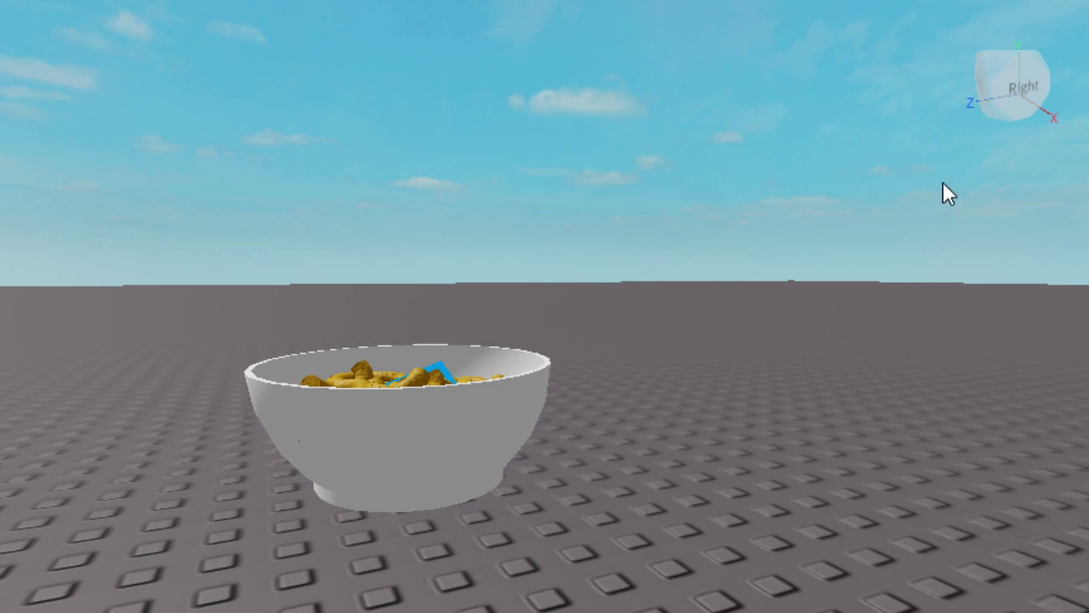
click(432, 435)
click(475, 428)
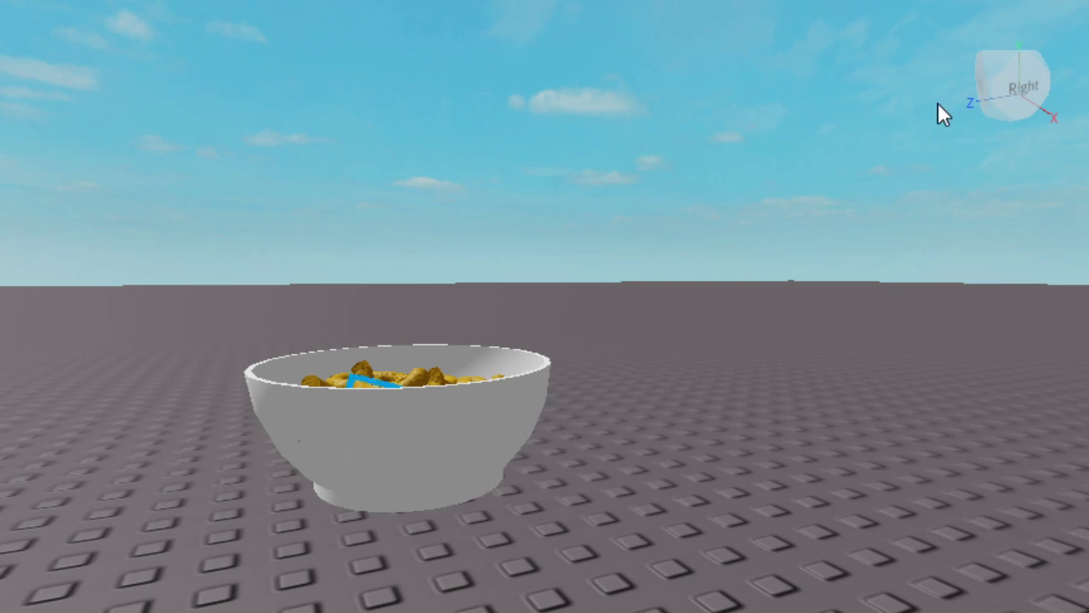
click(945, 189)
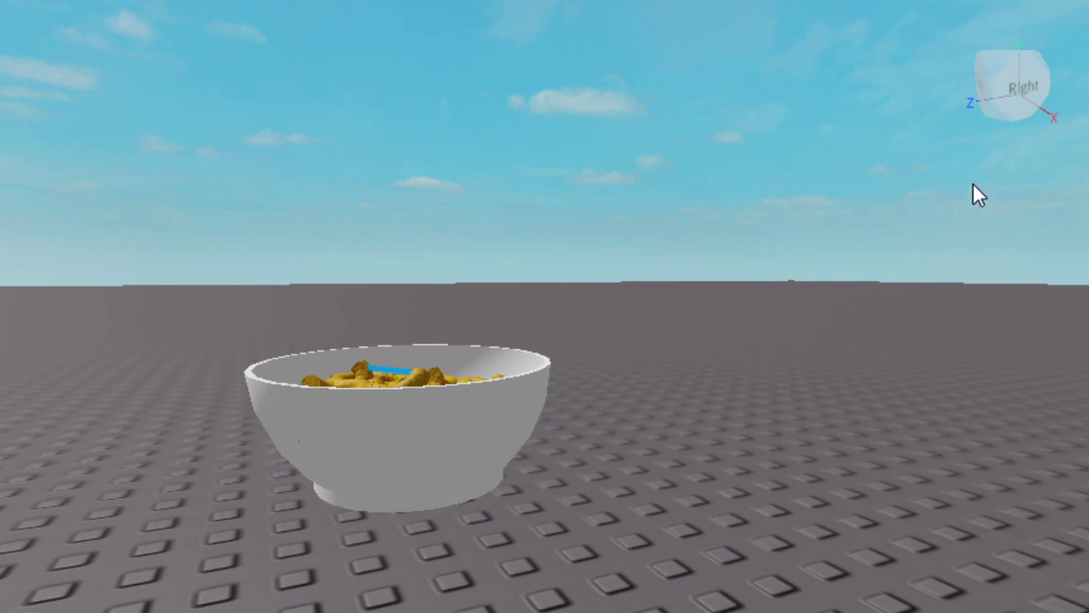
Look over the neighbouring food models on the baseplate and return to the macaroni bowl.
right_drag(596, 391, 669, 405)
key(d)
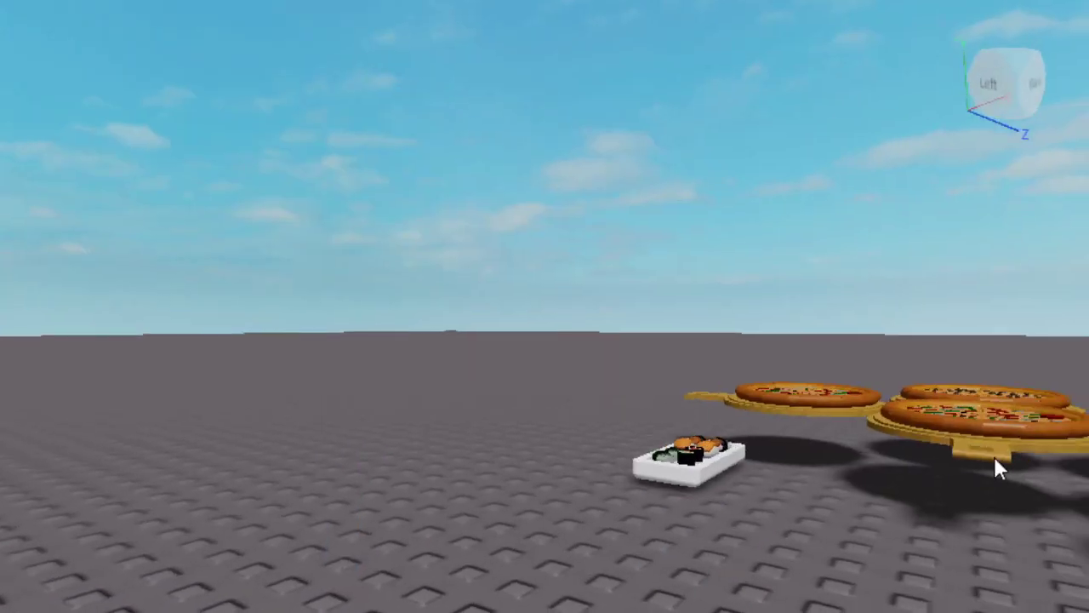
right_drag(841, 488, 838, 491)
key(w)
key(s)
right_drag(853, 308, 853, 305)
key(w)
key(s)
key(w)
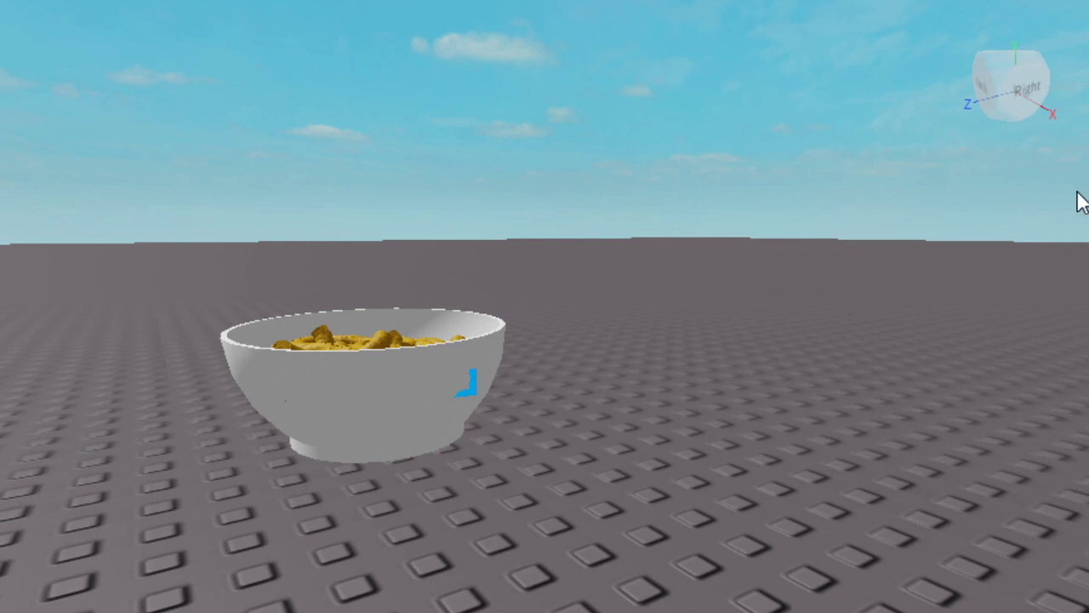
Go through the further macaroni pieces of the model and weld them to the transparent block.
click(933, 522)
key(Down)
key(Down)
key(Down)
key(Down)
click(927, 512)
key(Down)
key(Down)
click(965, 459)
click(366, 341)
click(613, 565)
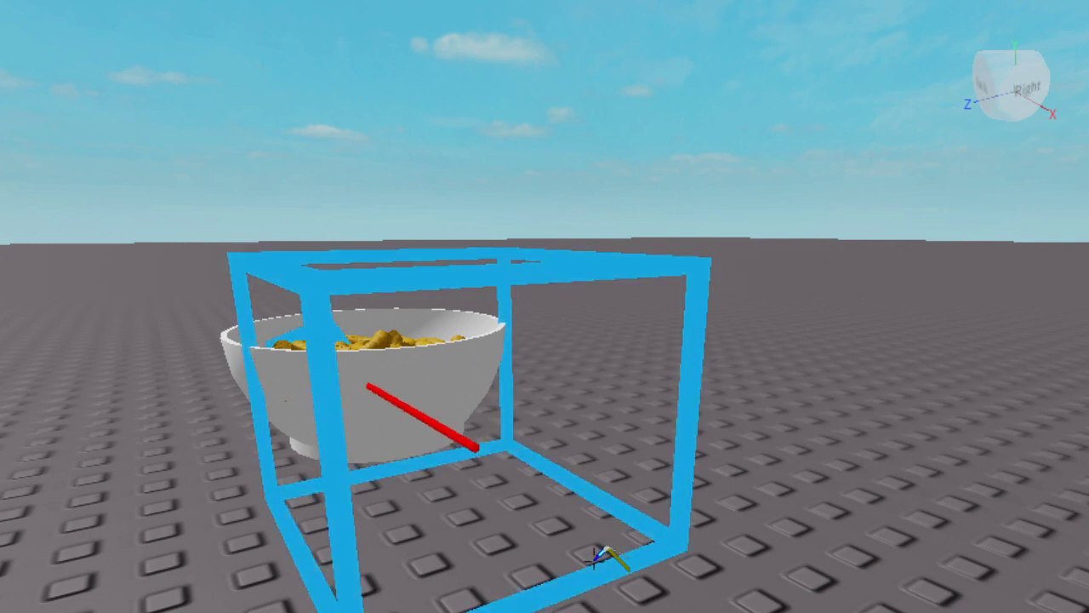
Undo the last six changes to the bowl model.
key(ctrl+z)
key(ctrl+z)
key(ctrl+z)
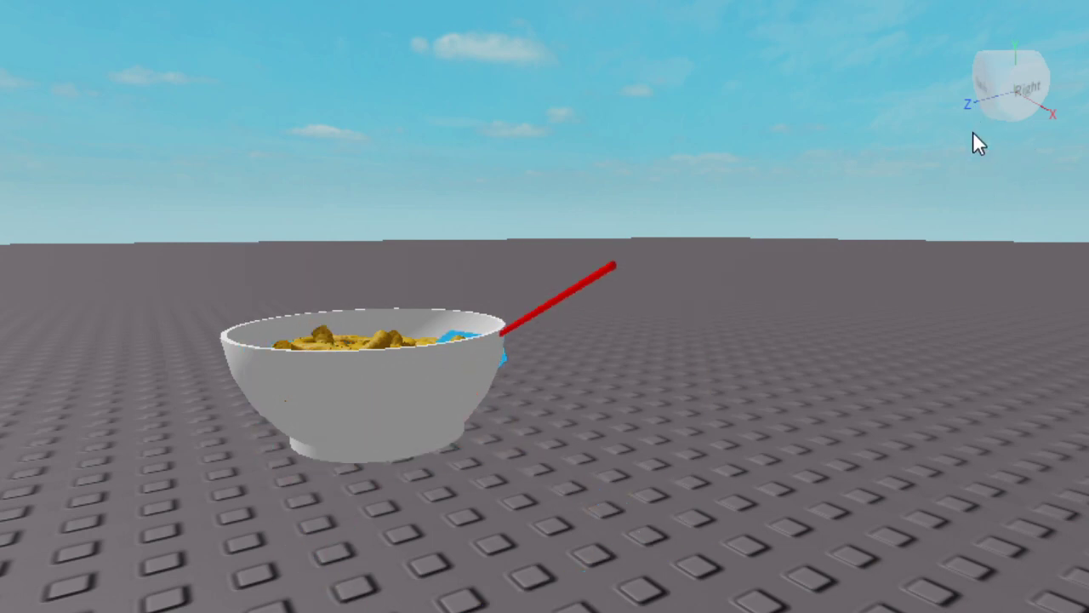
key(ctrl+z)
key(ctrl+z)
key(ctrl+z)
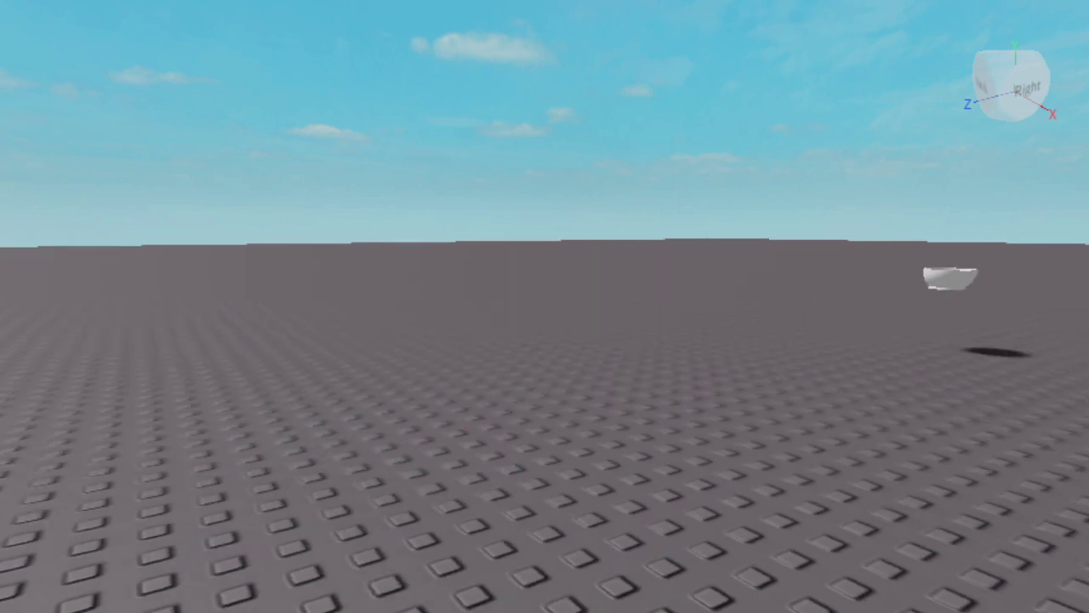
Weld the wide, flat part inside the bowl to the transparent block.
right_drag(831, 214, 831, 214)
key(w)
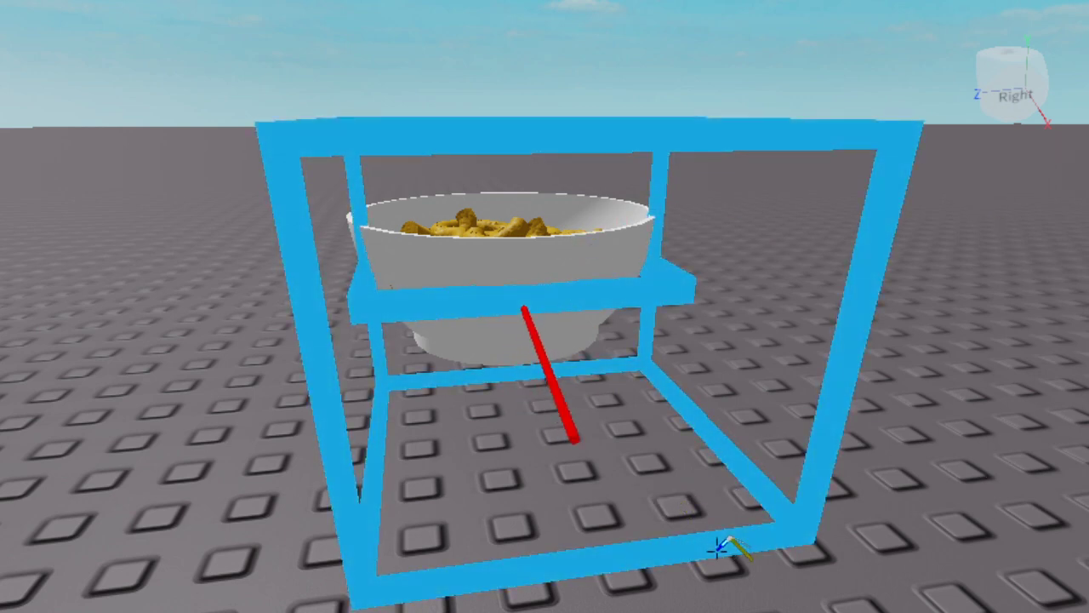
click(714, 534)
Select the bowl, all its macaroni pieces and the transparent block together and delete them from the scene.
scroll(741, 391, down, 4)
right_drag(741, 392, 741, 361)
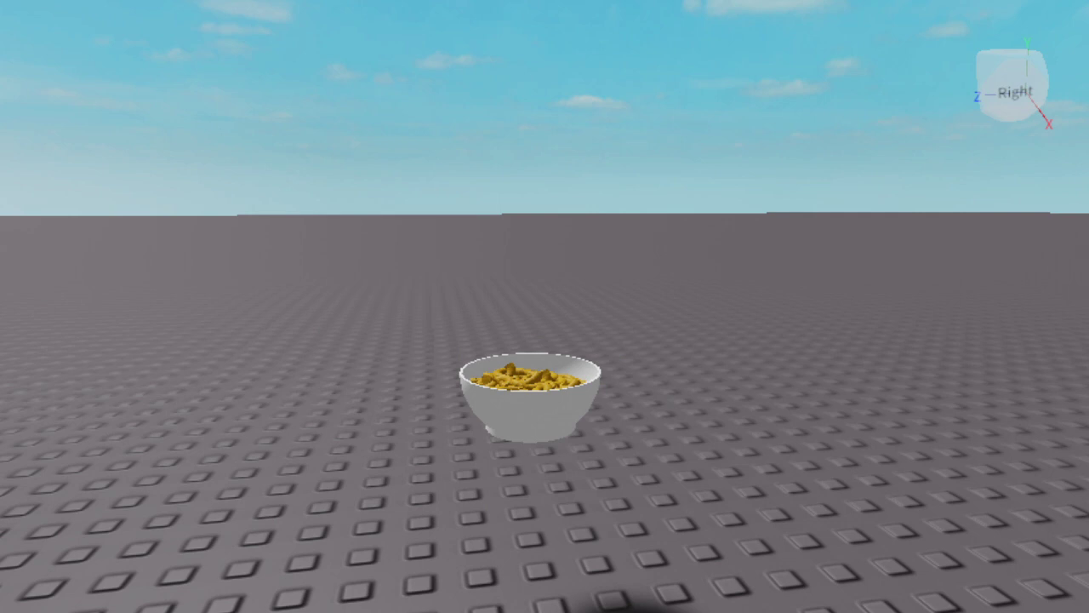
key(ctrl+a)
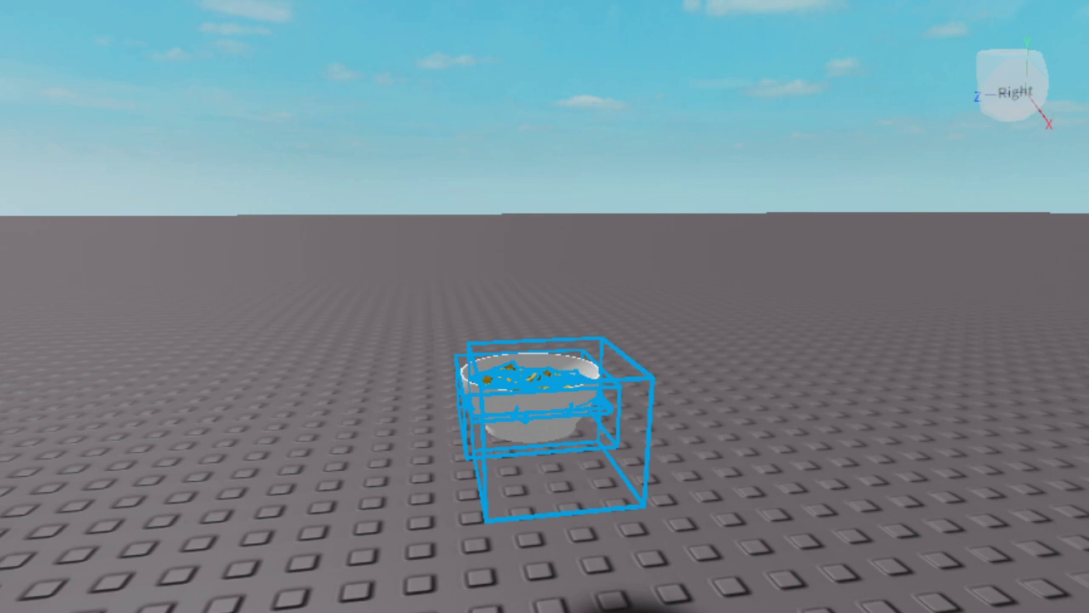
key(Delete)
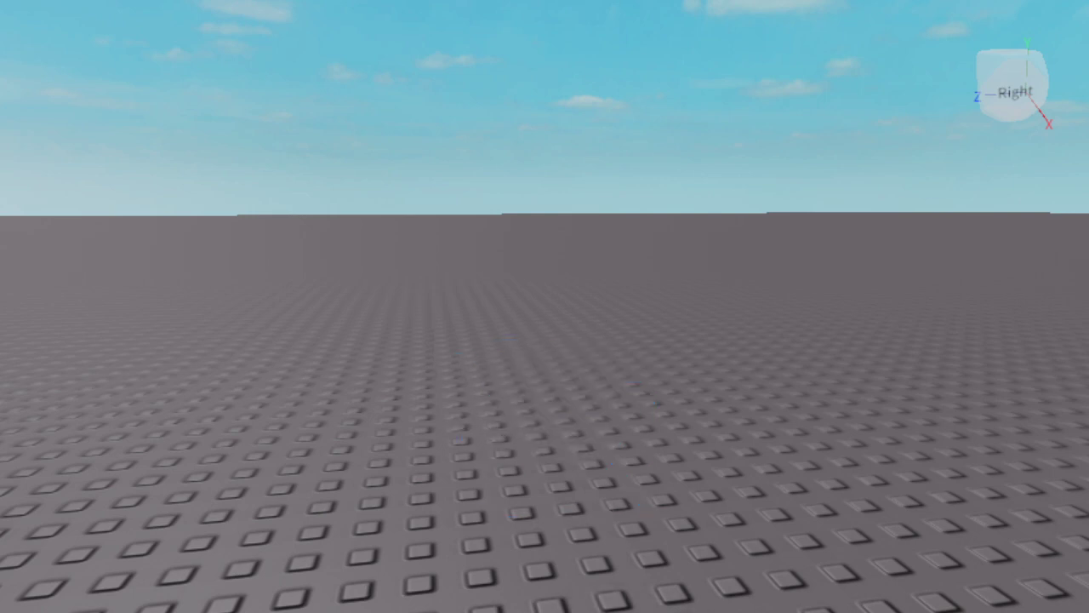